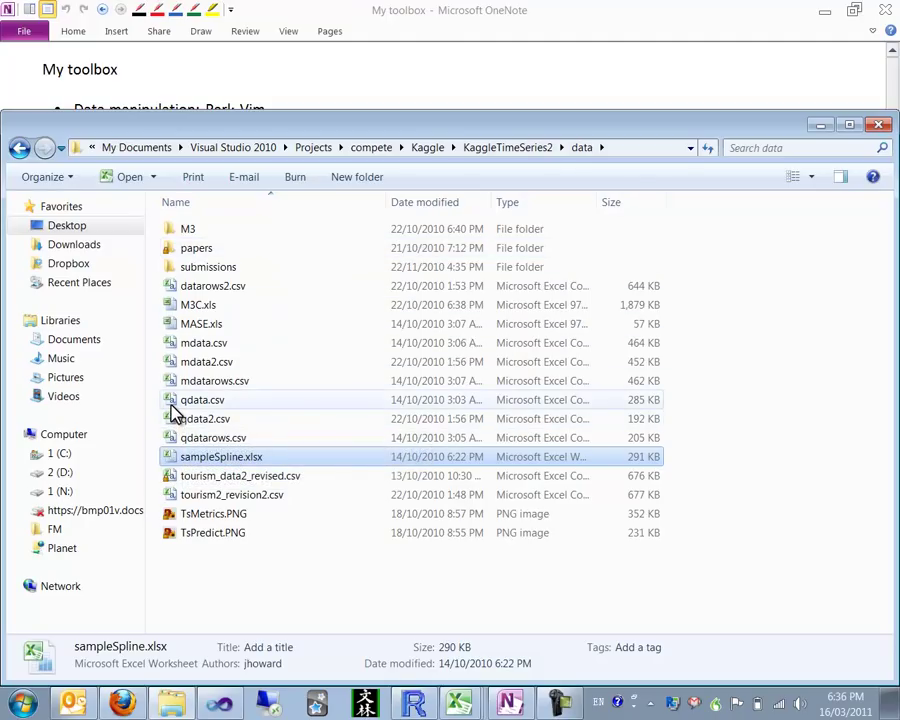
# Switch to the qdata.csv worksheet in Excel and examine the rows where the quarterly series start holding values
pyautogui.hotkey('alt', 'Tab')
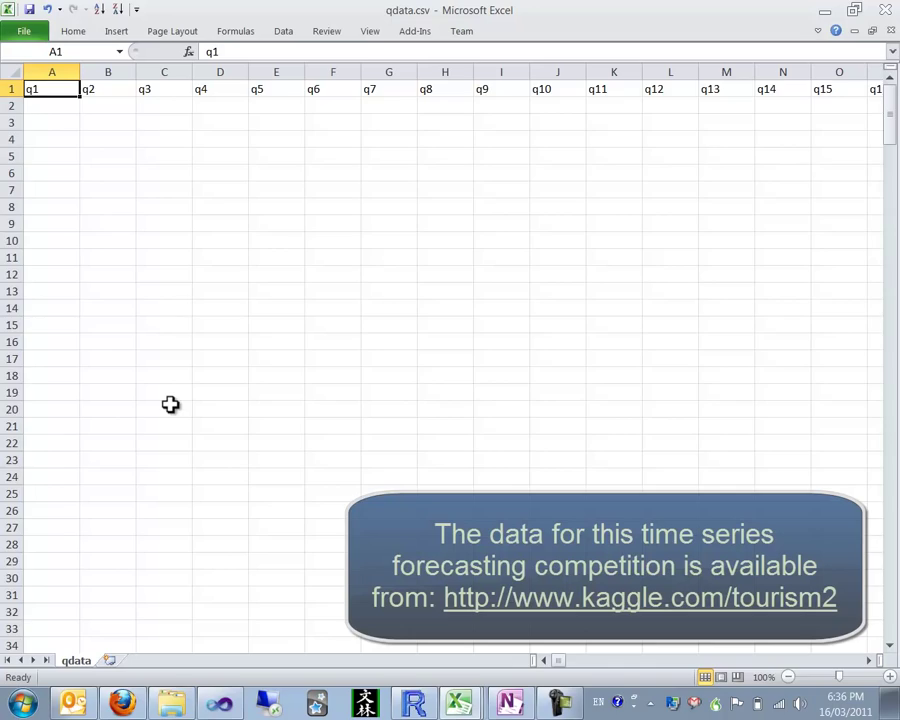
pyautogui.press('pagedown')
pyautogui.press('pagedown')
pyautogui.press('pagedown')
pyautogui.press('pagedown')
pyautogui.press('pagedown')
pyautogui.press('pagedown')
pyautogui.press('pagedown')
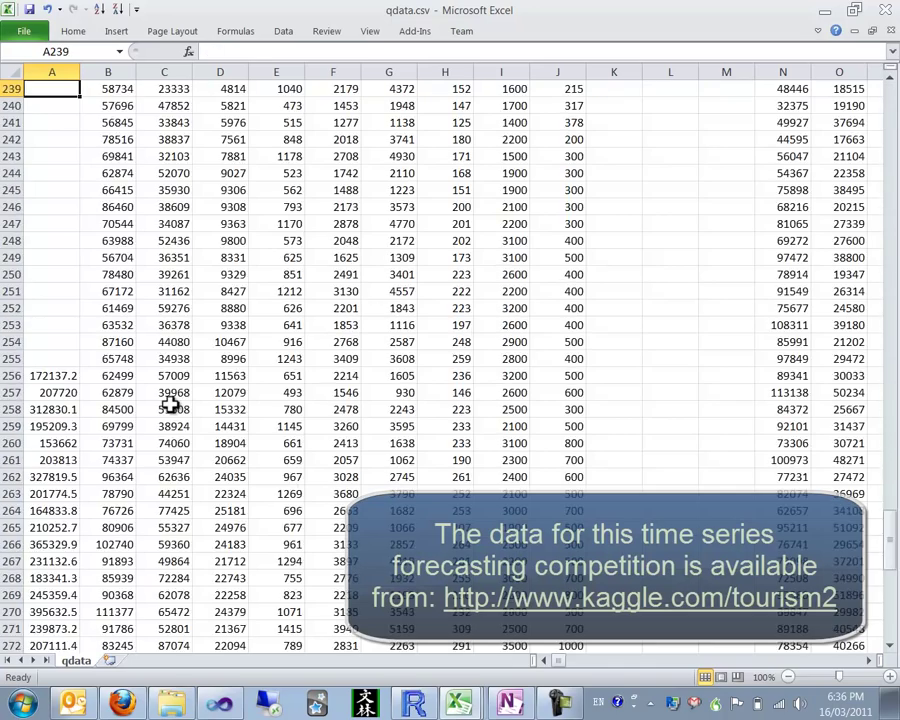
pyautogui.press('pagedown')
pyautogui.press('pagedown')
pyautogui.press('pageup')
pyautogui.press('pageup')
pyautogui.press('Down')
pyautogui.press('Down')
pyautogui.press('Down')
pyautogui.press('Down')
pyautogui.press('Down')
pyautogui.press('Down')
pyautogui.press('Down')
pyautogui.press('Down')
pyautogui.press('Down')
pyautogui.press('Down')
pyautogui.press('Down')
pyautogui.press('Down')
pyautogui.press('Down')
pyautogui.press('Up')
pyautogui.press('Up')
pyautogui.press('Up')
pyautogui.press('Up')
pyautogui.press('Up')
pyautogui.press('Up')
pyautogui.press('Up')
pyautogui.press('Up')
pyautogui.press('Up')
pyautogui.press('Up')
pyautogui.press('Up')
pyautogui.press('Up')
pyautogui.press('Up')
pyautogui.press('Up')
pyautogui.press('Up')
pyautogui.press('Up')
pyautogui.press('Up')
pyautogui.press('Up')
pyautogui.press('Up')
pyautogui.press('Up')
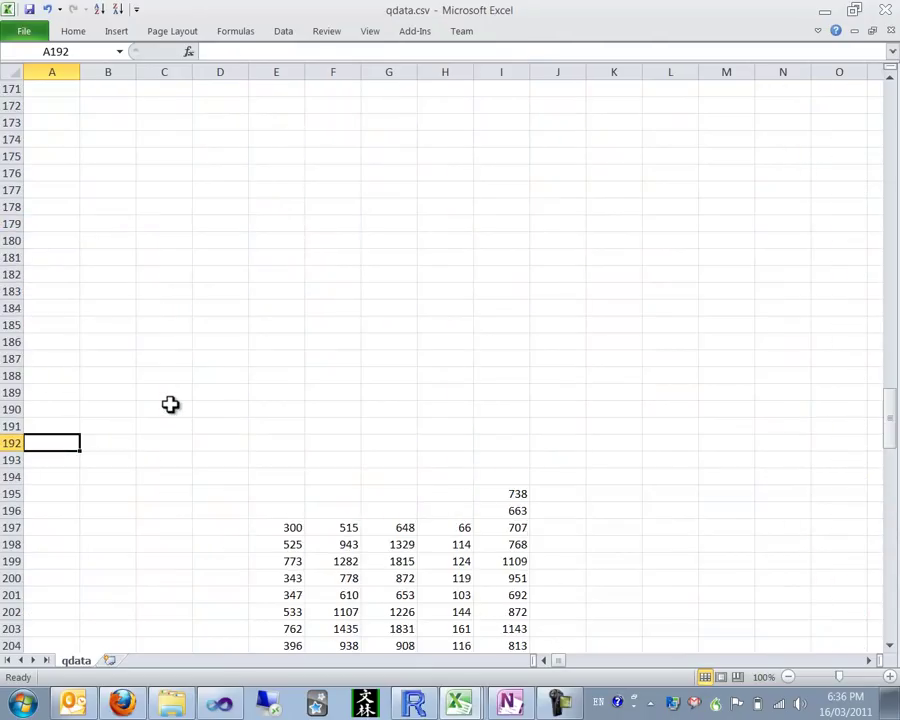
# Return to the header row of the qdata sheet to view the series names
pyautogui.press('pageup')
pyautogui.press('pageup')
pyautogui.press('pageup')
pyautogui.press('pageup')
pyautogui.press('pageup')
pyautogui.press('Up')
pyautogui.press('Up')
pyautogui.press('Up')
pyautogui.press('Up')
pyautogui.press('Up')
pyautogui.press('Up')
pyautogui.press('Up')
pyautogui.press('Up')
pyautogui.press('Up')
pyautogui.press('Up')
pyautogui.press('Up')
pyautogui.press('Up')
pyautogui.press('Up')
pyautogui.press('Up')
pyautogui.press('Up')
pyautogui.press('Up')
pyautogui.press('Up')
pyautogui.press('Up')
pyautogui.press('Up')
pyautogui.press('Up')
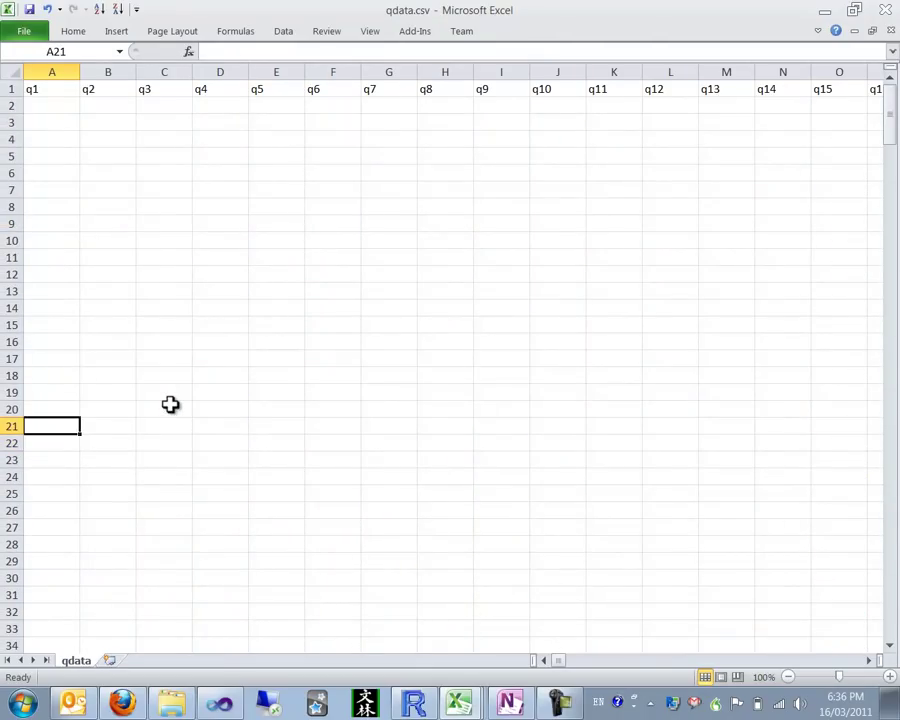
# Look across the series headers in row 1 from q1 as far as q19
pyautogui.press('Right')
pyautogui.press('Right')
pyautogui.press('Right')
pyautogui.press('Right')
pyautogui.press('Right')
pyautogui.press('Right')
pyautogui.press('Right')
pyautogui.press('Right')
pyautogui.press('Right')
pyautogui.press('Right')
pyautogui.press('Right')
pyautogui.press('Right')
pyautogui.press('Right')
pyautogui.press('Right')
pyautogui.press('Right')
pyautogui.press('Right')
pyautogui.press('Right')
pyautogui.press('Right')
pyautogui.press('Right')
pyautogui.press('Right')
pyautogui.press('Right')
pyautogui.press('Right')
pyautogui.press('Right')
pyautogui.press('Right')
pyautogui.press('Right')
pyautogui.press('Right')
pyautogui.press('Right')
pyautogui.press('Right')
pyautogui.press('Right')
pyautogui.press('Right')
pyautogui.press('Right')
pyautogui.press('Right')
pyautogui.press('Right')
pyautogui.press('Right')
pyautogui.press('Right')
pyautogui.press('Right')
pyautogui.press('Right')
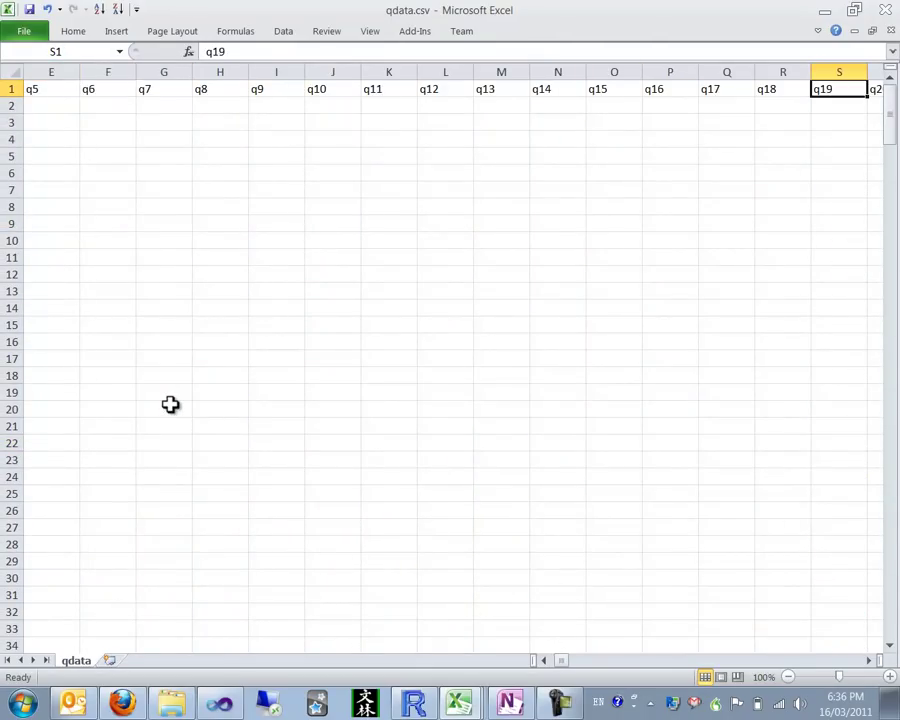
# Find the first value of the q18 series in column R and examine the values below it down to row 213
pyautogui.press('Left')
pyautogui.press('Down')
pyautogui.press('Right')
pyautogui.hotkey('ctrl', 'Right')
pyautogui.hotkey('ctrl', 'Left')
pyautogui.press('Right')
pyautogui.press('Right')
pyautogui.press('Right')
pyautogui.press('Right')
pyautogui.press('Right')
pyautogui.press('Right')
pyautogui.press('Right')
pyautogui.press('Right')
pyautogui.press('Right')
pyautogui.press('Right')
pyautogui.press('Right')
pyautogui.press('Right')
pyautogui.press('Right')
pyautogui.press('Right')
pyautogui.press('Right')
pyautogui.press('Right')
pyautogui.press('Right')
pyautogui.press('Right')
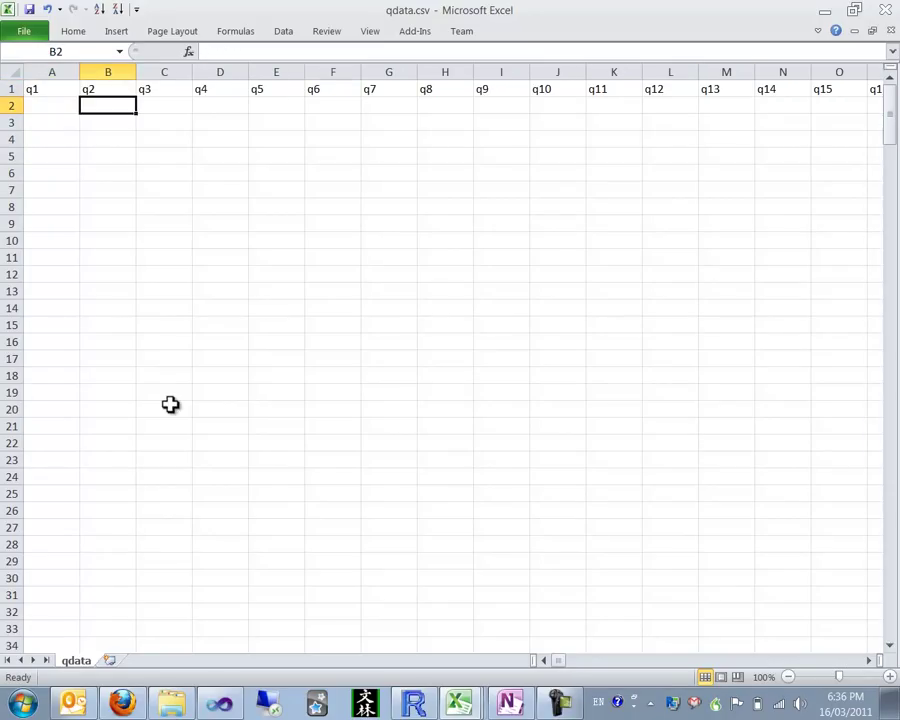
pyautogui.press('Left')
pyautogui.hotkey('ctrl', 'Down')
pyautogui.press('Down')
pyautogui.press('Down')
pyautogui.press('Down')
pyautogui.press('Down')
pyautogui.press('Down')
pyautogui.press('Down')
pyautogui.press('Down')
pyautogui.press('Down')
pyautogui.press('Down')
pyautogui.press('Down')
pyautogui.press('Down')
pyautogui.press('Down')
pyautogui.press('Down')
pyautogui.press('Down')
pyautogui.press('Down')
pyautogui.press('Down')
pyautogui.press('Down')
pyautogui.press('Down')
pyautogui.press('Down')
pyautogui.press('Down')
pyautogui.press('Down')
pyautogui.press('Down')
pyautogui.press('Down')
pyautogui.press('Down')
pyautogui.press('Down')
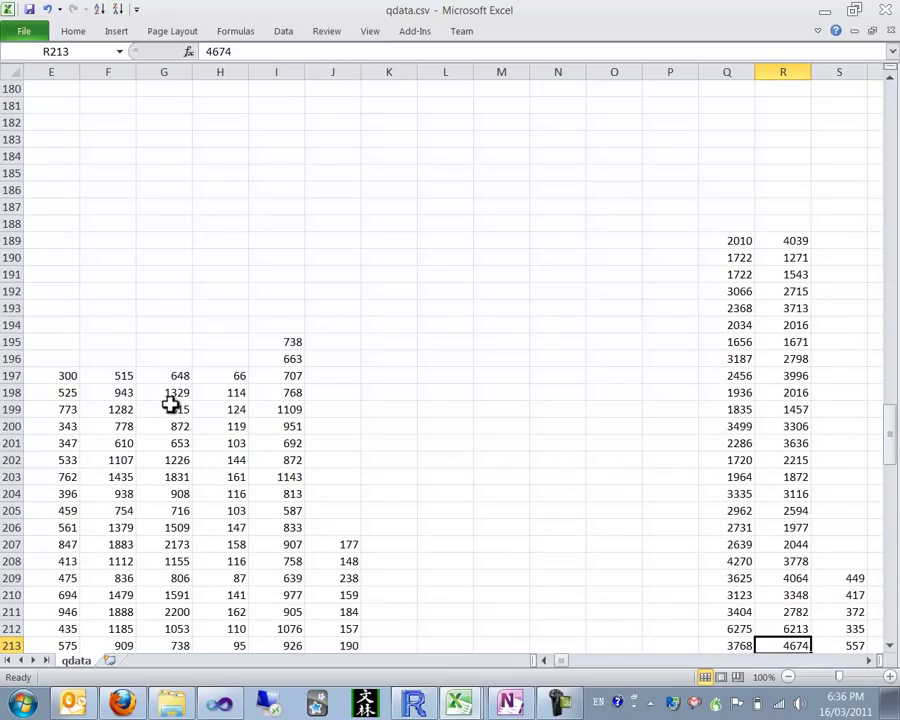
# Examine where the quarterly series begin, going up column R to row 192 and across to column Y
pyautogui.press('Up')
pyautogui.press('Up')
pyautogui.press('Up')
pyautogui.press('Up')
pyautogui.press('Up')
pyautogui.press('Up')
pyautogui.press('Up')
pyautogui.press('Up')
pyautogui.press('Up')
pyautogui.press('Up')
pyautogui.press('Up')
pyautogui.press('Up')
pyautogui.press('Up')
pyautogui.press('Up')
pyautogui.press('Up')
pyautogui.press('Up')
pyautogui.press('Up')
pyautogui.press('Up')
pyautogui.press('Up')
pyautogui.press('Up')
pyautogui.press('Right')
pyautogui.press('Right')
pyautogui.press('Right')
pyautogui.press('Right')
pyautogui.press('Right')
pyautogui.press('Right')
pyautogui.press('Right')
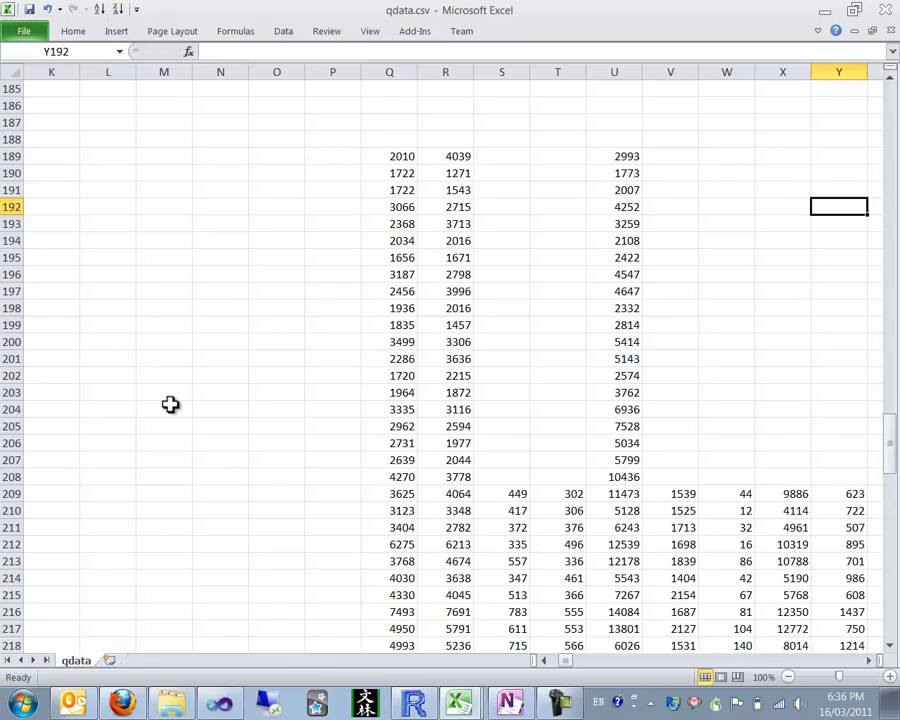
# Switch to the data folder in Windows Explorer and open qdatarows.csv in Excel
pyautogui.hotkey('ctrl', 'Tab')
pyautogui.hotkey('alt', 'Tab')
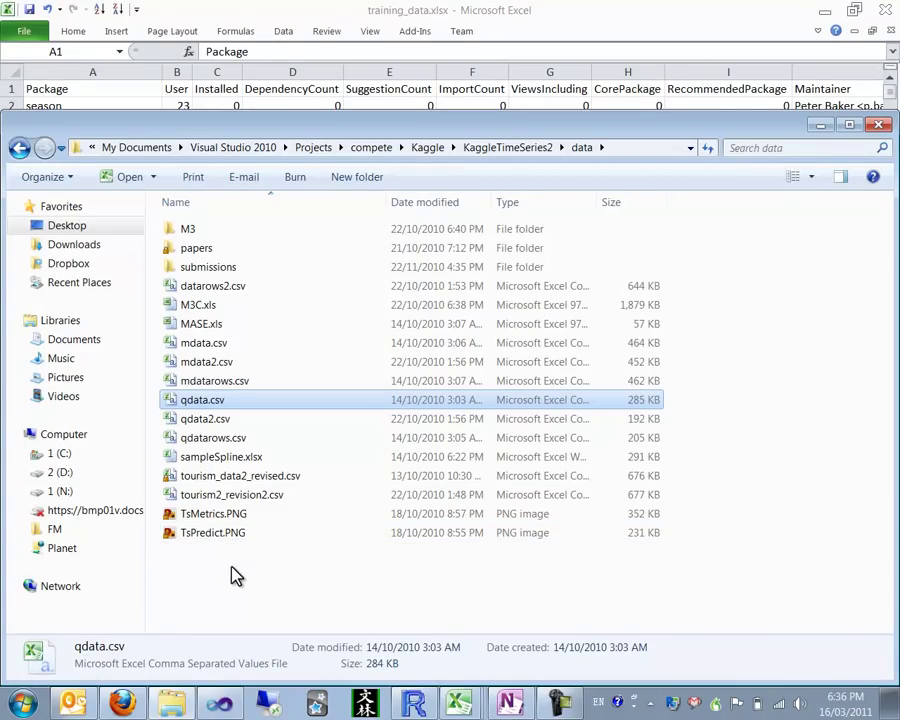
pyautogui.doubleClick(170, 437)
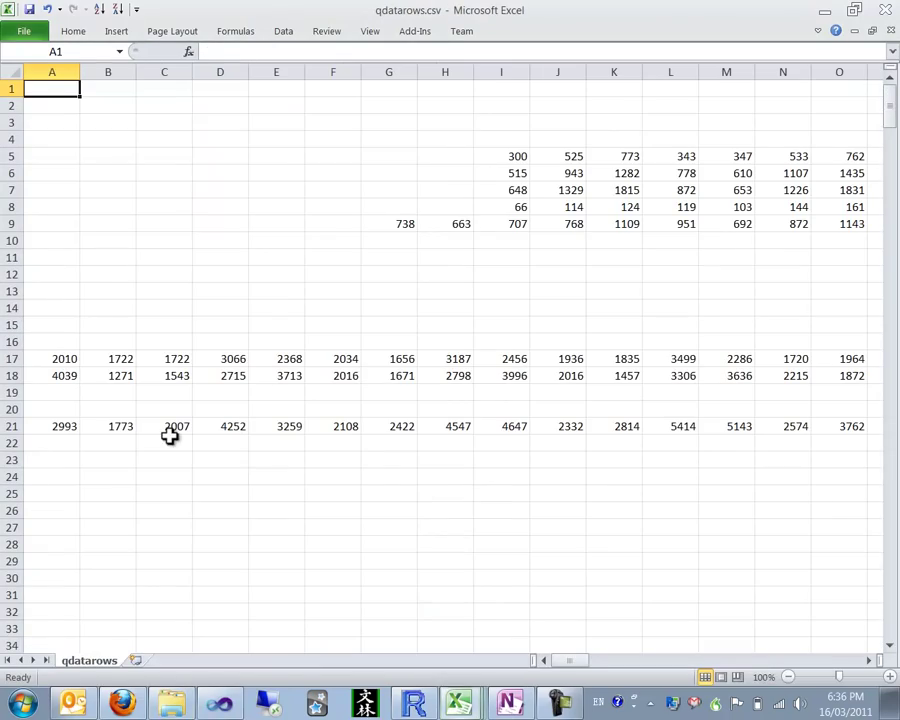
# Look across the row-oriented series in the qdatarows sheet past column AY and return to cell A1
pyautogui.press('Right')
pyautogui.press('Right')
pyautogui.press('Right')
pyautogui.press('Right')
pyautogui.press('Right')
pyautogui.press('Right')
pyautogui.press('Right')
pyautogui.press('Right')
pyautogui.press('Right')
pyautogui.press('Right')
pyautogui.press('Right')
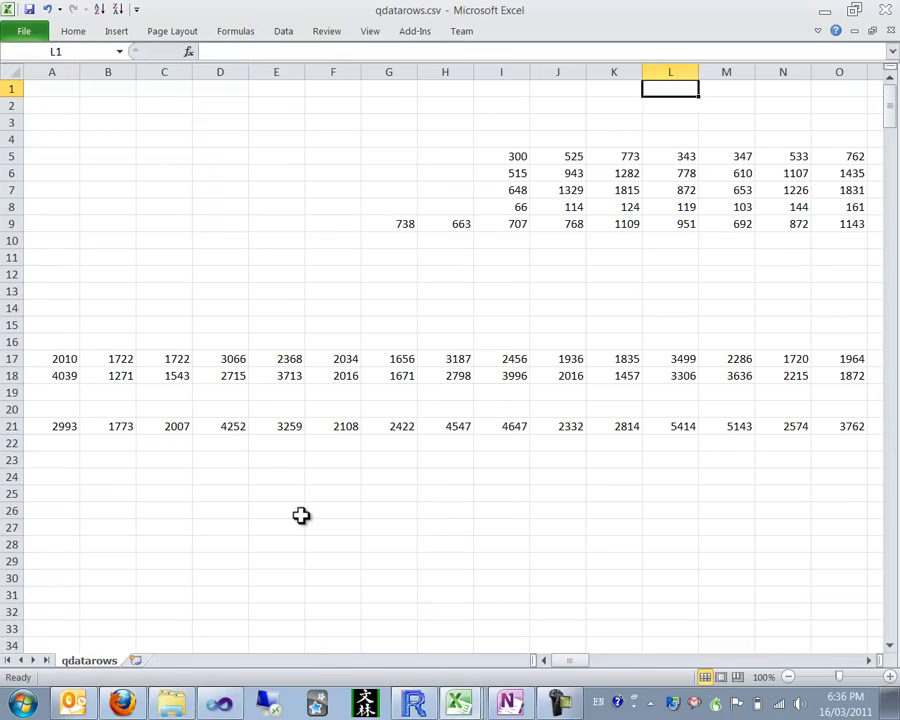
pyautogui.press('Right')
pyautogui.press('Right')
pyautogui.press('Right')
pyautogui.press('Right')
pyautogui.press('Right')
pyautogui.press('Right')
pyautogui.press('Right')
pyautogui.press('Right')
pyautogui.press('Right')
pyautogui.press('Right')
pyautogui.press('Right')
pyautogui.press('Right')
pyautogui.press('Right')
pyautogui.press('Right')
pyautogui.press('Right')
pyautogui.press('Right')
pyautogui.press('Right')
pyautogui.press('Right')
pyautogui.press('Right')
pyautogui.press('Right')
pyautogui.press('Left')
pyautogui.press('Left')
pyautogui.press('Left')
pyautogui.press('Left')
pyautogui.press('Left')
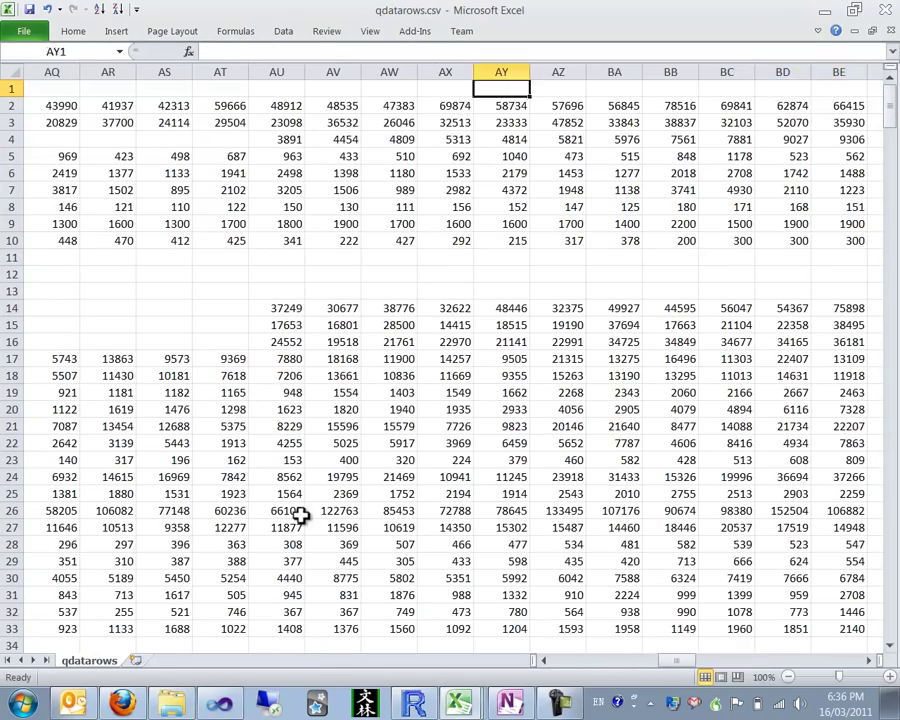
pyautogui.press('Left')
pyautogui.press('Left')
pyautogui.press('Left')
pyautogui.press('Left')
pyautogui.press('Left')
pyautogui.press('Left')
pyautogui.press('Left')
pyautogui.press('Left')
pyautogui.press('Left')
pyautogui.press('Left')
pyautogui.press('Left')
pyautogui.press('Left')
pyautogui.press('Left')
pyautogui.press('Left')
pyautogui.press('Left')
pyautogui.press('Left')
pyautogui.press('Left')
pyautogui.press('Left')
pyautogui.press('Left')
pyautogui.press('Left')
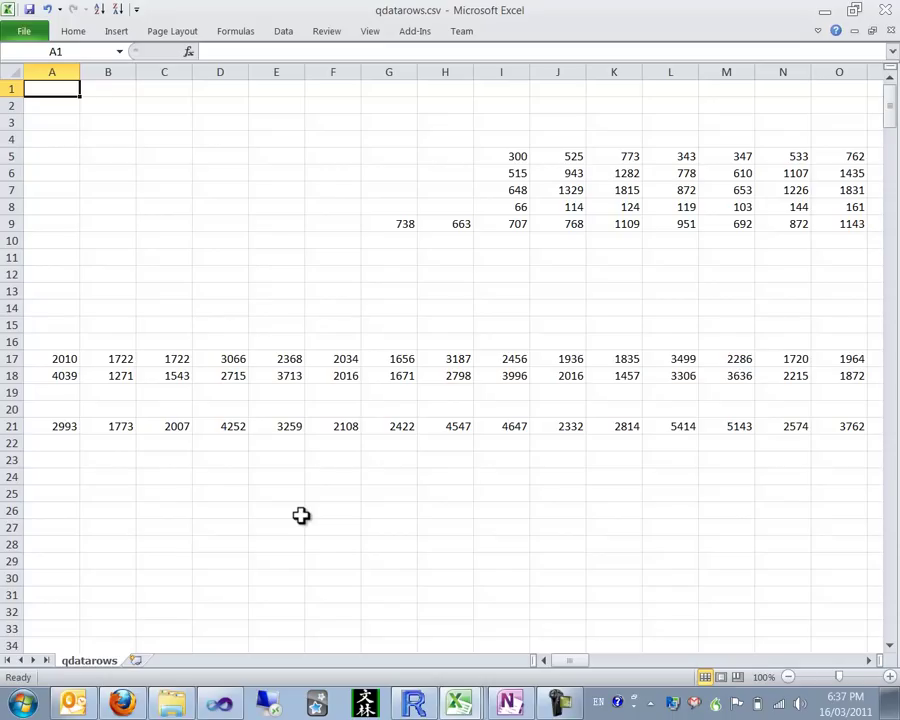
# Try to copy the whole qdatarows sheet and paste it transposed into a new workbook, and close that workbook
pyautogui.hotkey('ctrl', 'a')
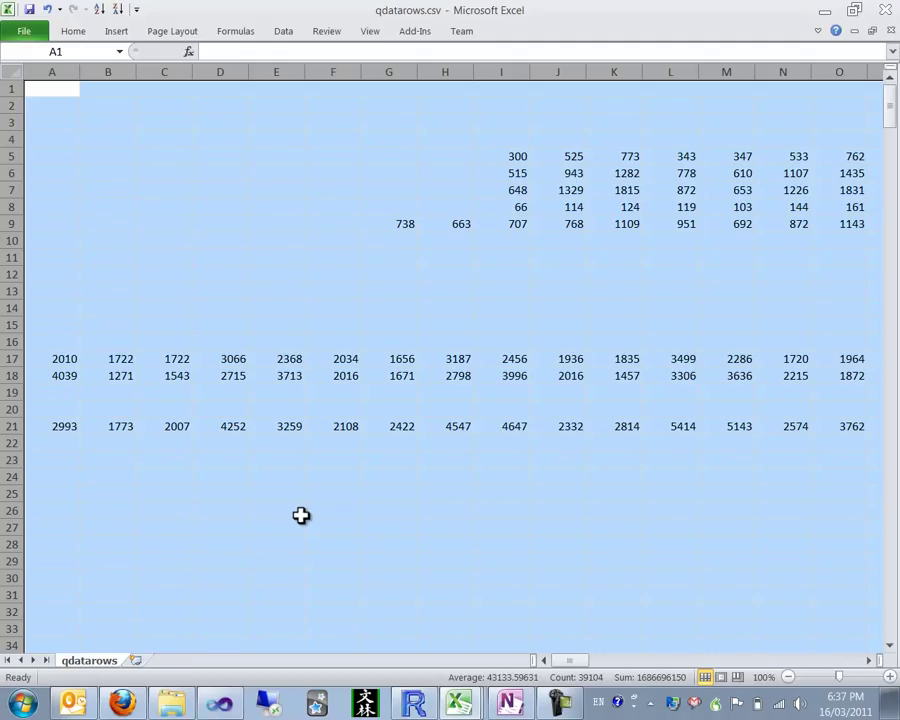
pyautogui.hotkey('ctrl', 'c')
pyautogui.hotkey('ctrl', 'n')
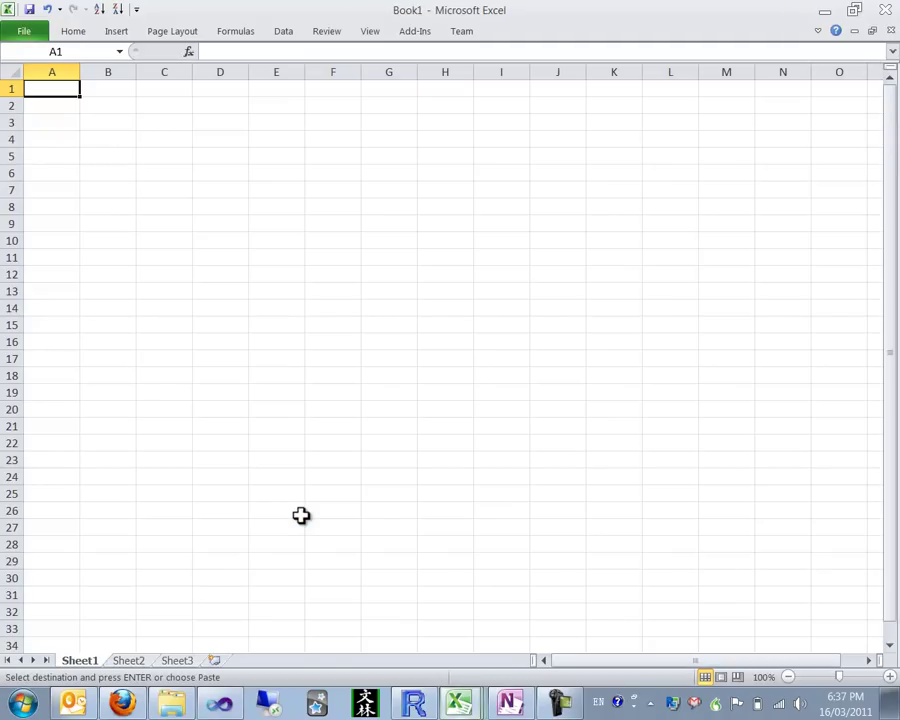
pyautogui.hotkey('alt', 'e')
pyautogui.press('s')
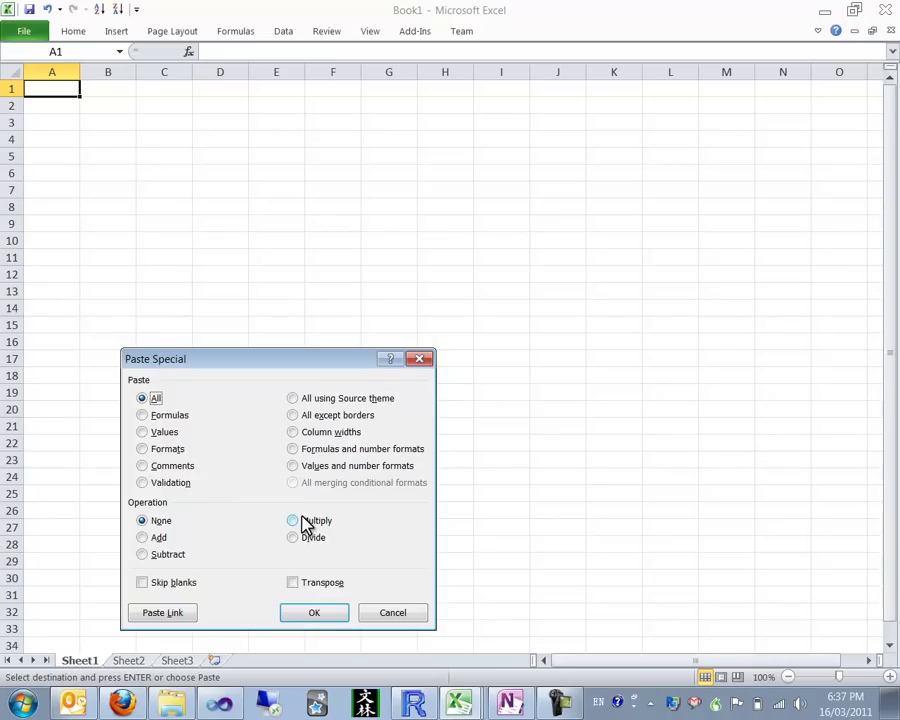
pyautogui.click(293, 584)
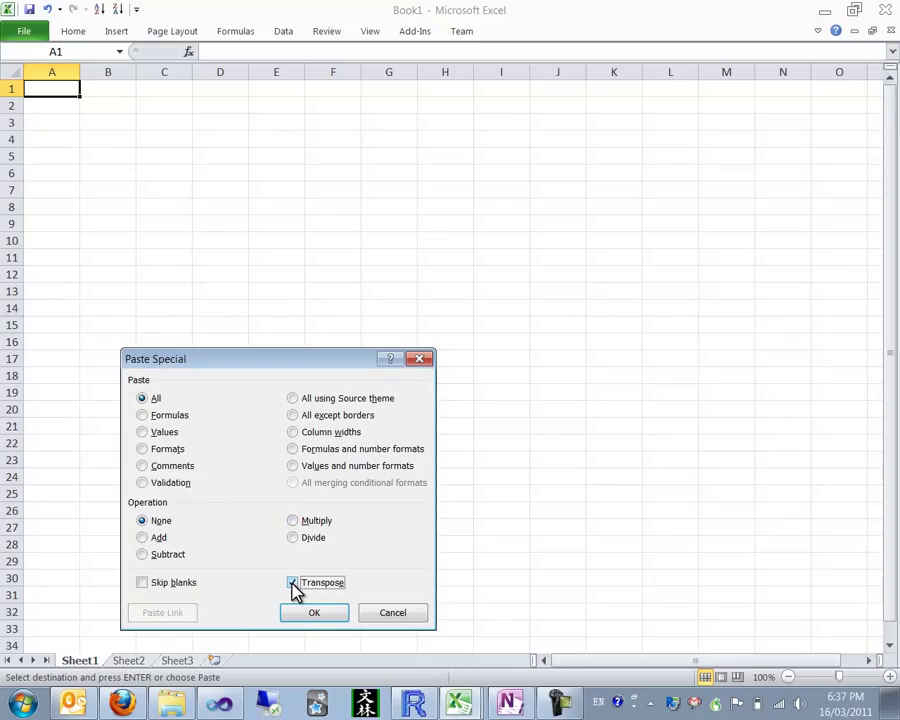
pyautogui.click(308, 615)
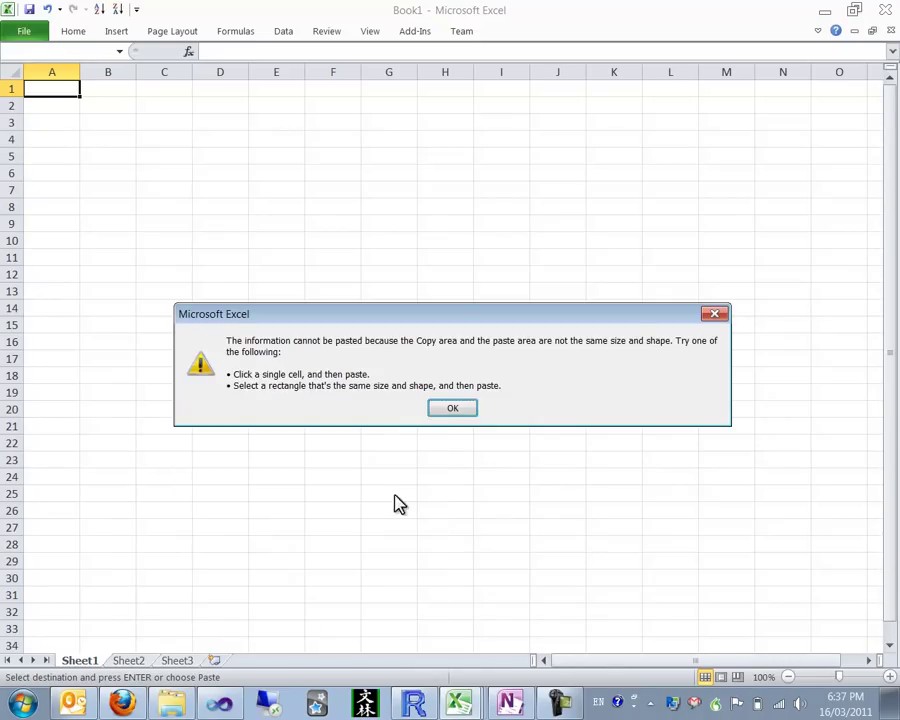
pyautogui.press('Return')
pyautogui.hotkey('ctrl', 'w')
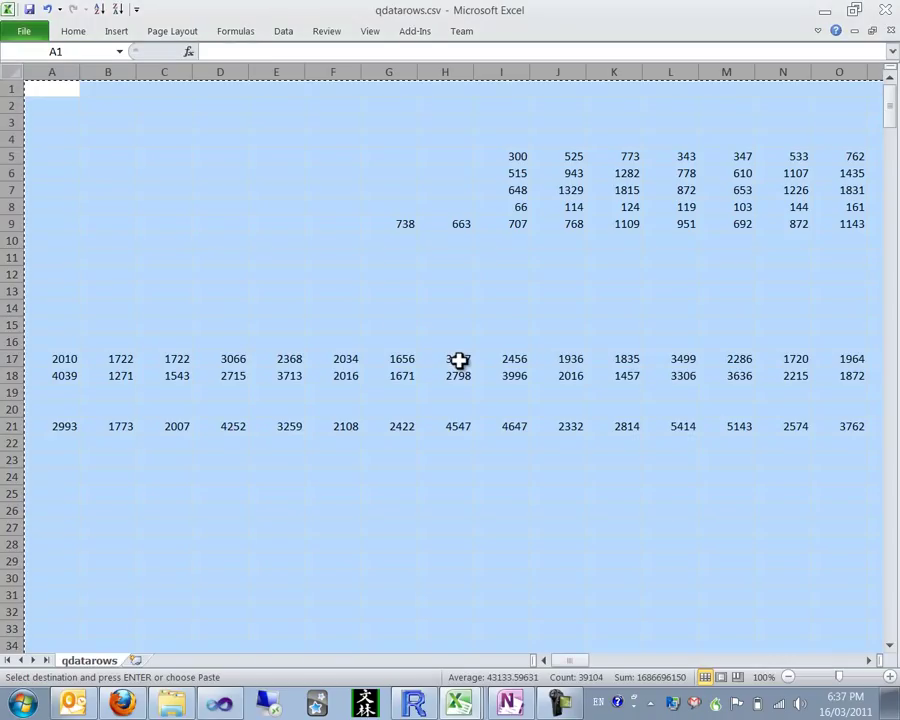
# Close qdatarows.csv in Excel, keeping the copied data on the clipboard
pyautogui.hotkey('ctrl', 'w')
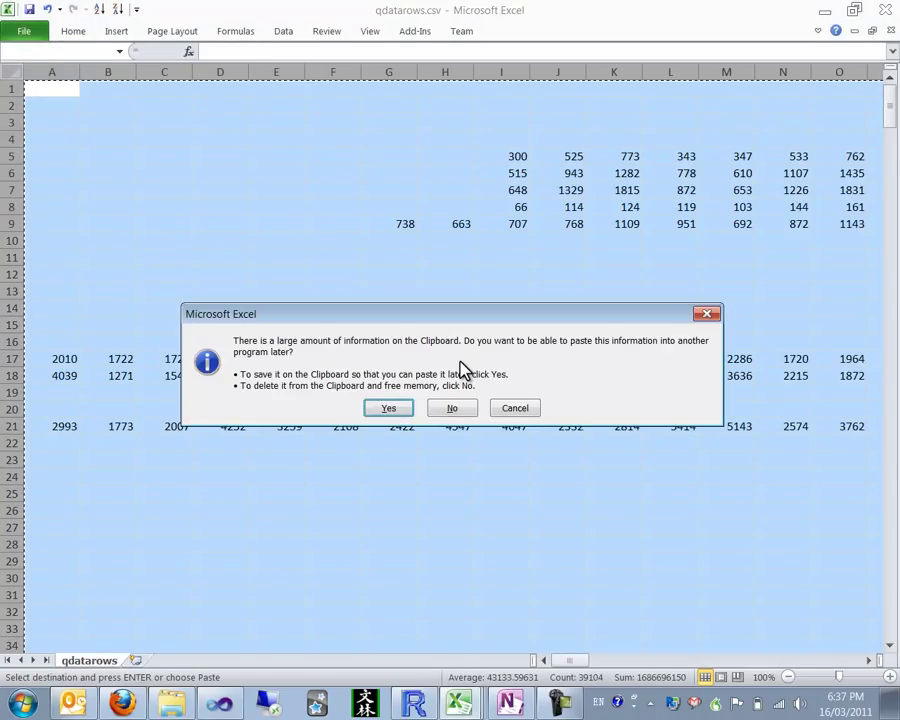
pyautogui.press('Return')
pyautogui.middleClick(463, 370)
pyautogui.press('Return')
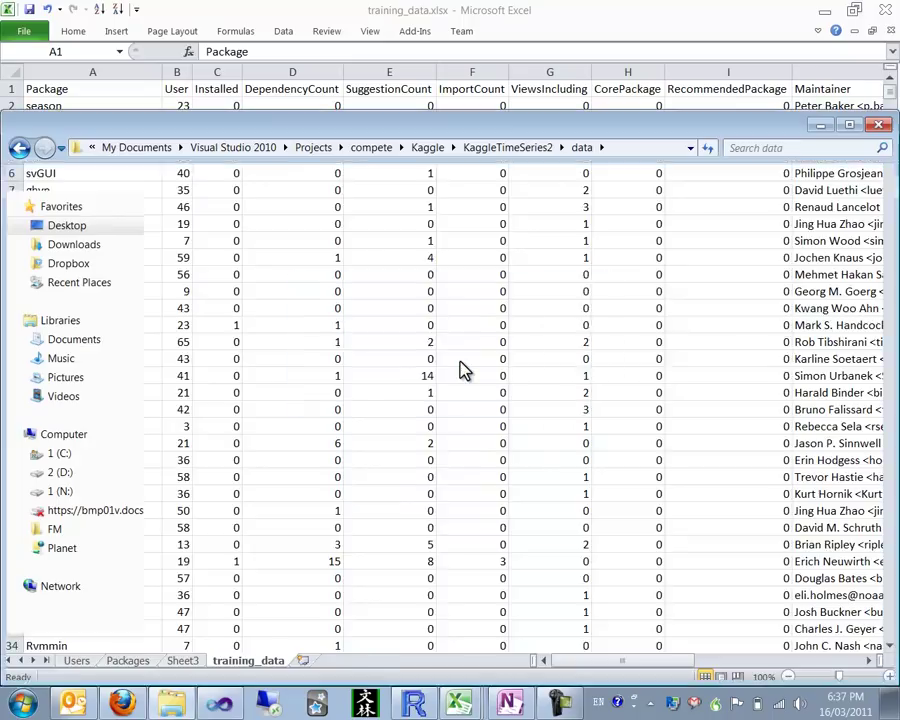
# Open qdatarows.csv from the data folder in Vim and enlarge the editor window to fill most of the screen
pyautogui.rightClick(176, 409)
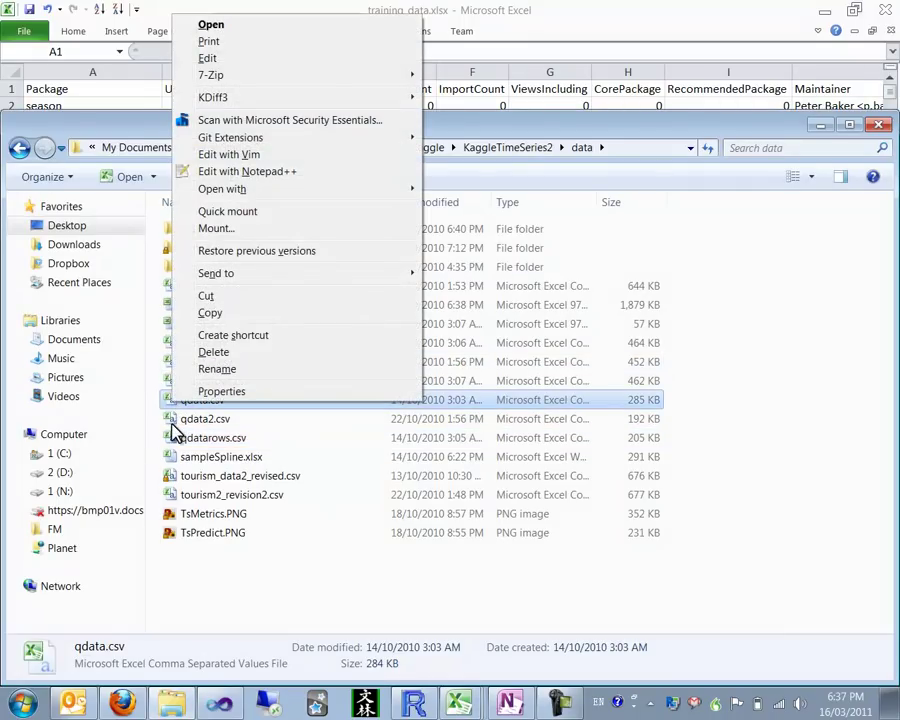
pyautogui.rightClick(176, 440)
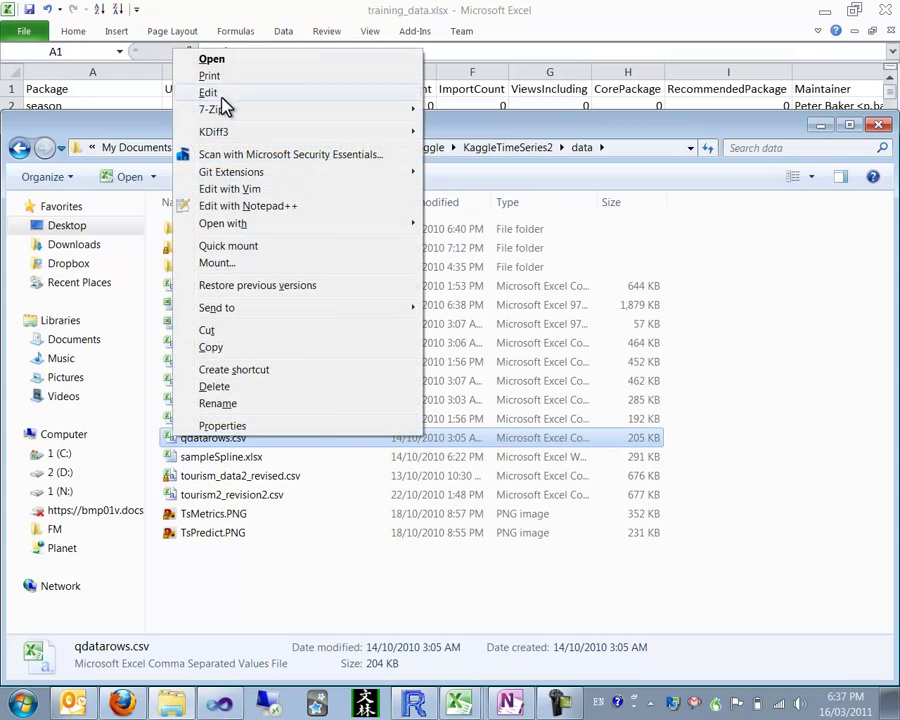
pyautogui.click(217, 189)
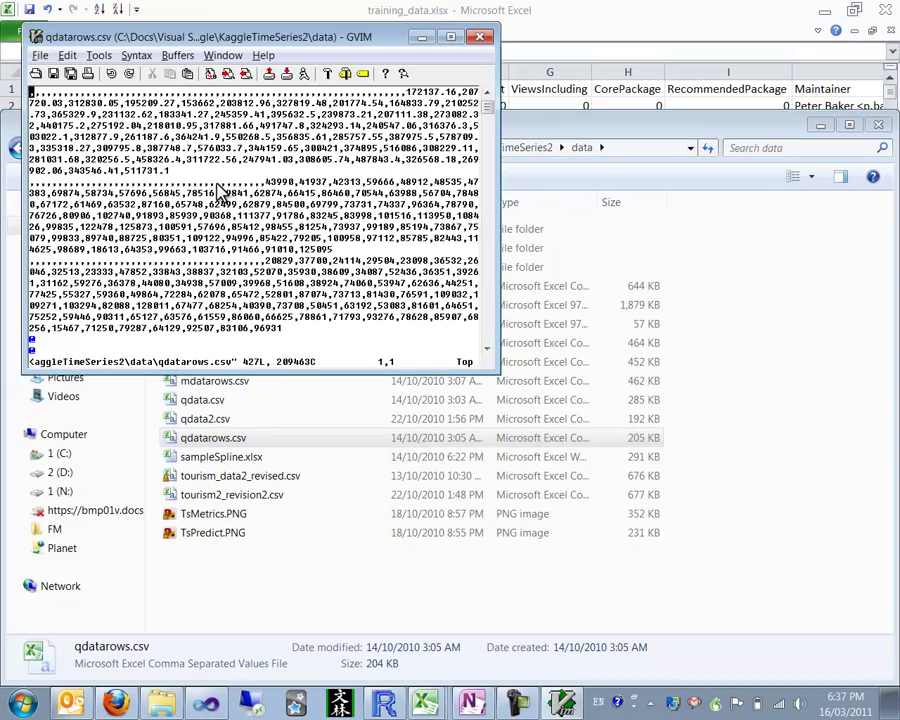
pyautogui.moveTo(503, 373); pyautogui.dragTo(868, 582)
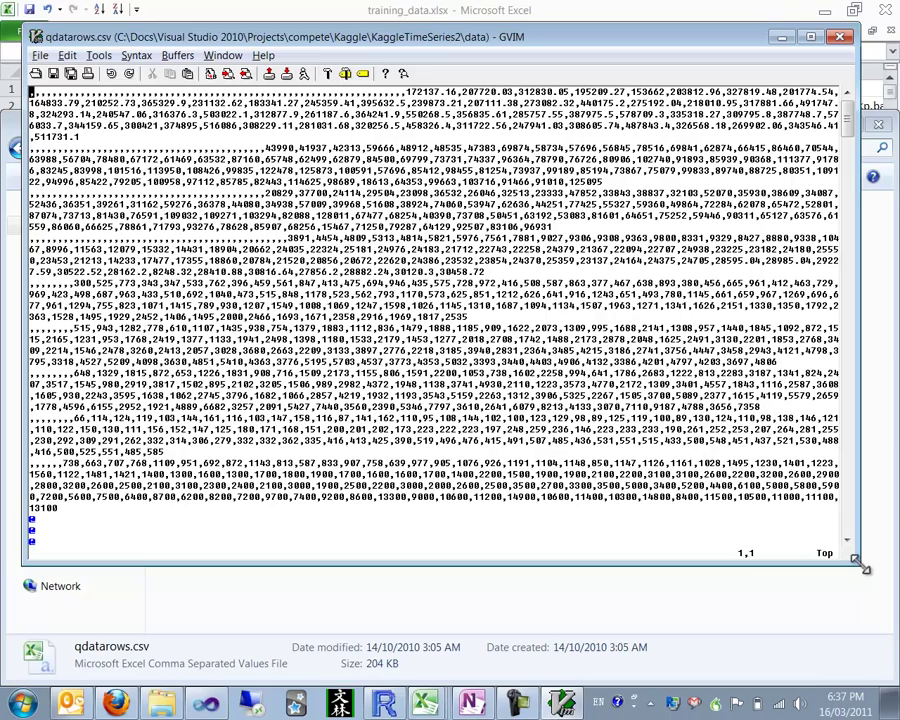
# Strip the leading commas from every line of qdatarows.csv with the substitution %s/^,*// and undo it
pyautogui.write(':')
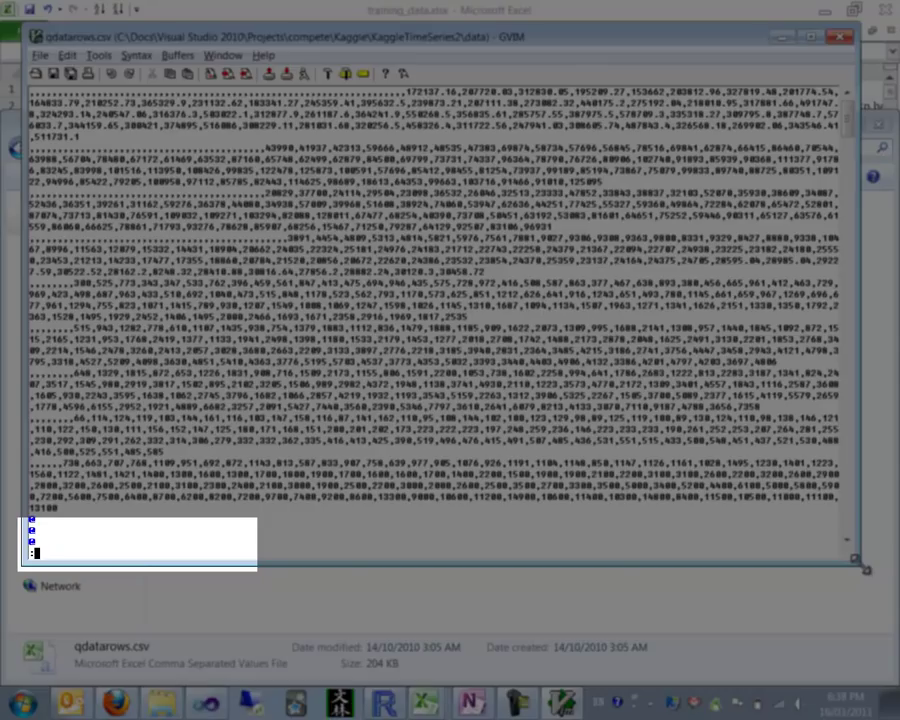
pyautogui.write('%s/^,*//')
pyautogui.press('Return')
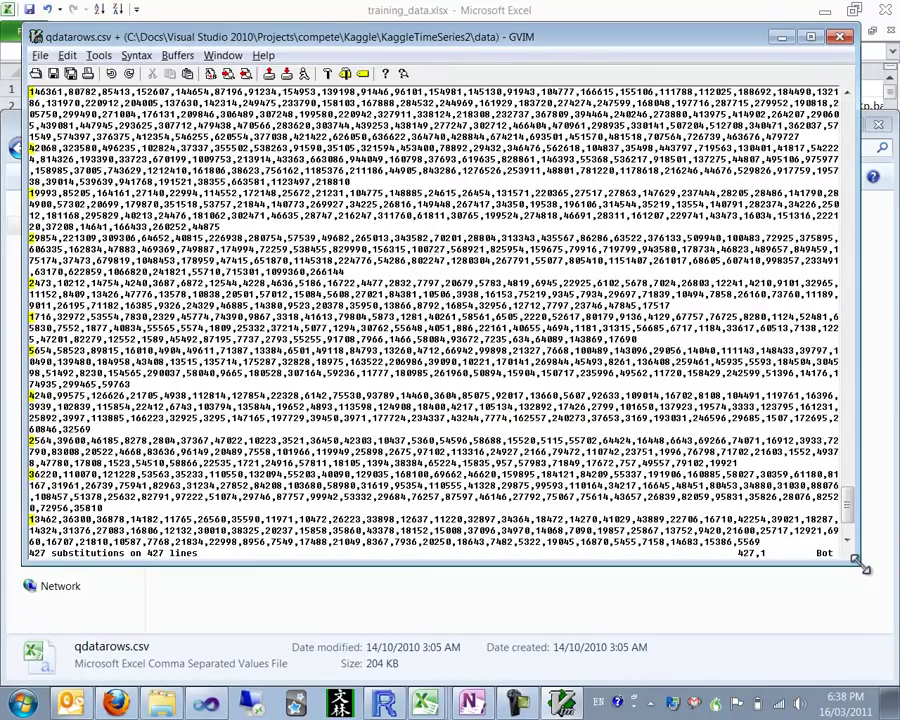
pyautogui.press('u')
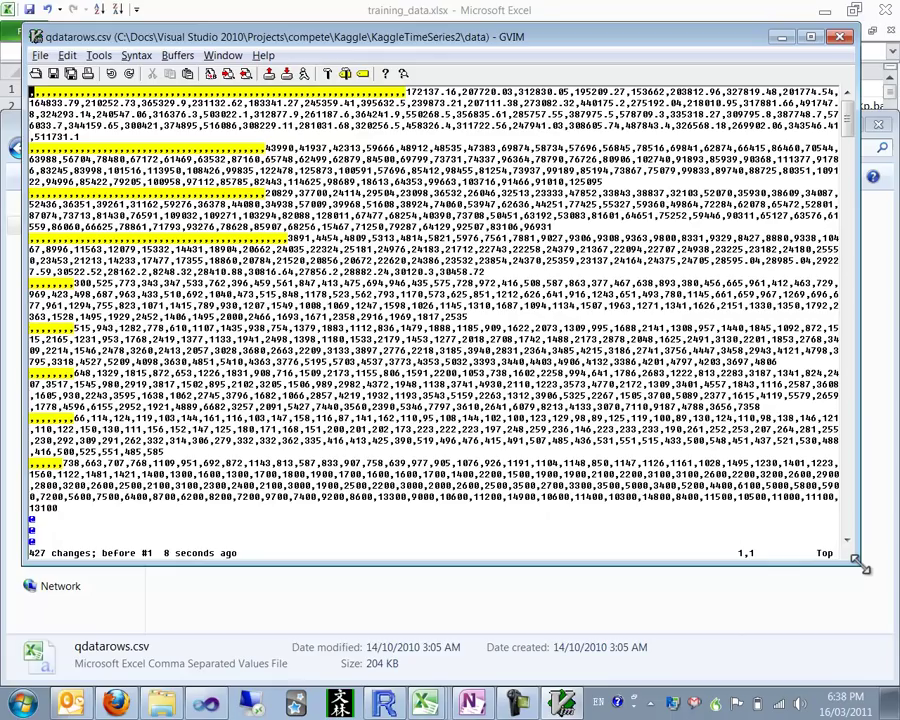
# Close qdatarows.csv in Vim and switch to the My toolbox page in OneNote
pyautogui.hotkey('alt', 'F4')
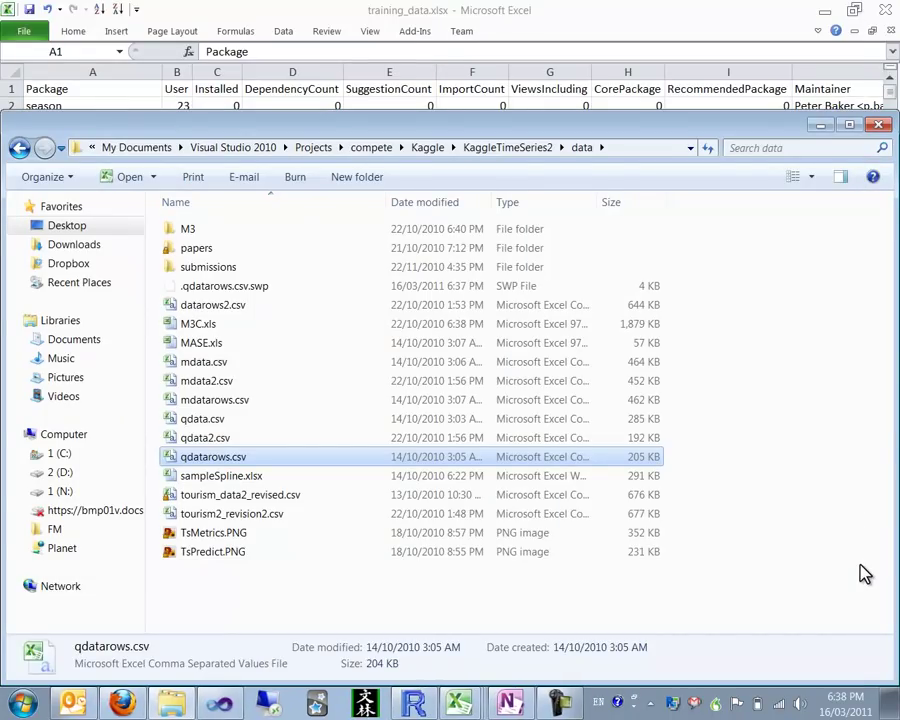
pyautogui.hotkey('alt', 'Tab')
pyautogui.hotkey('alt', 'Tab')
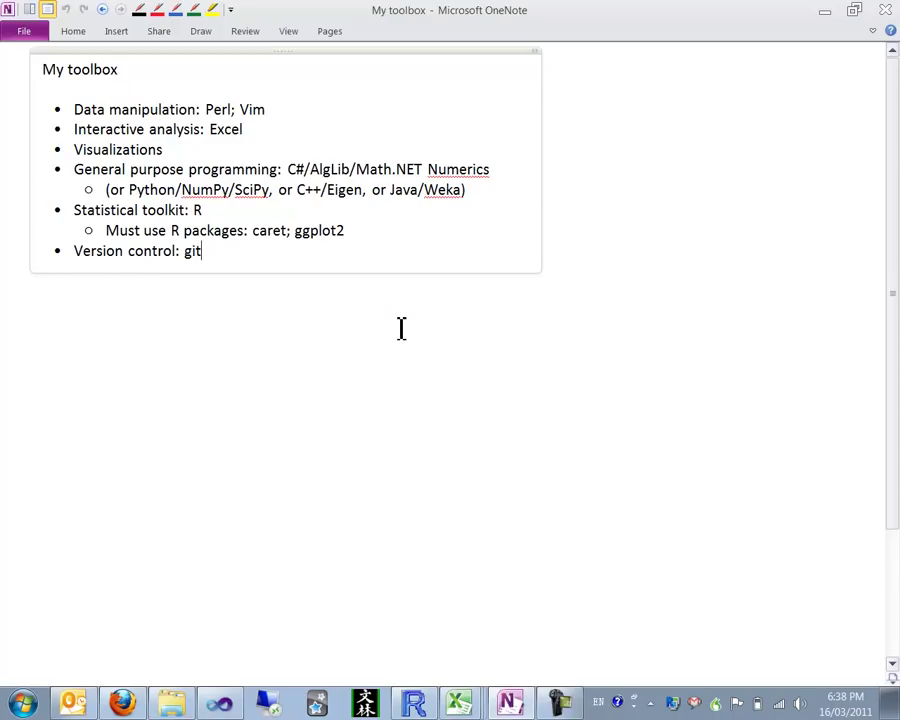
# Handwrite "regular expressions" with "regex" below it in blue ink beside the toolbox list
pyautogui.hotkey('alt', '9')
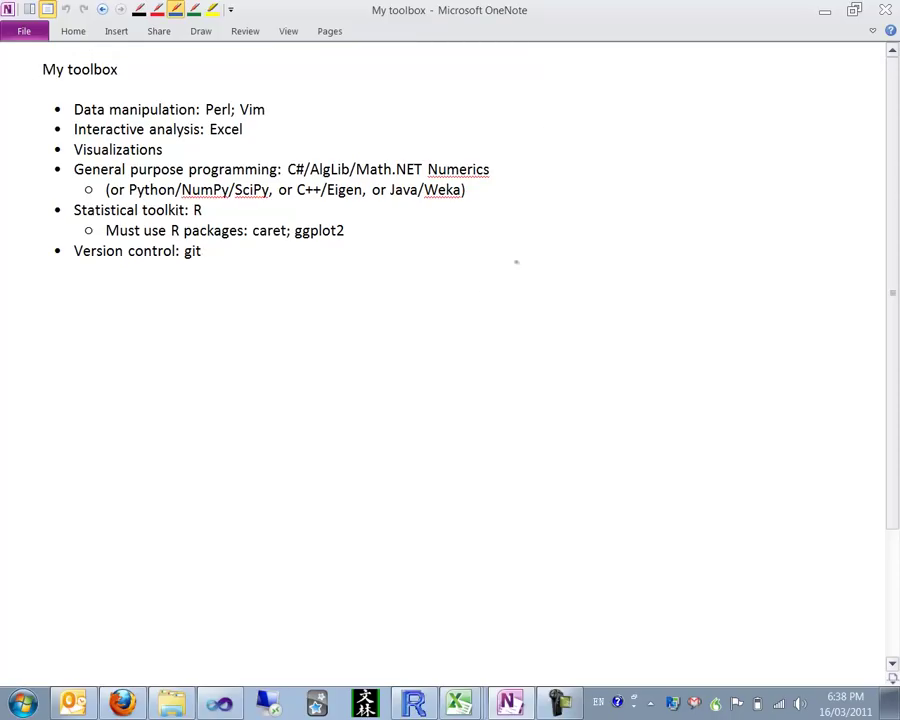
pyautogui.moveTo(466, 93)
pyautogui.mouseDown()
pyautogui.moveTo(462, 120)
pyautogui.moveTo(494, 117)
pyautogui.moveTo(508, 94)
pyautogui.moveTo(540, 88)
pyautogui.moveTo(624, 112)
pyautogui.moveTo(644, 100)
pyautogui.moveTo(740, 112)
pyautogui.moveTo(767, 104)
pyautogui.moveTo(810, 125)
pyautogui.mouseUp()
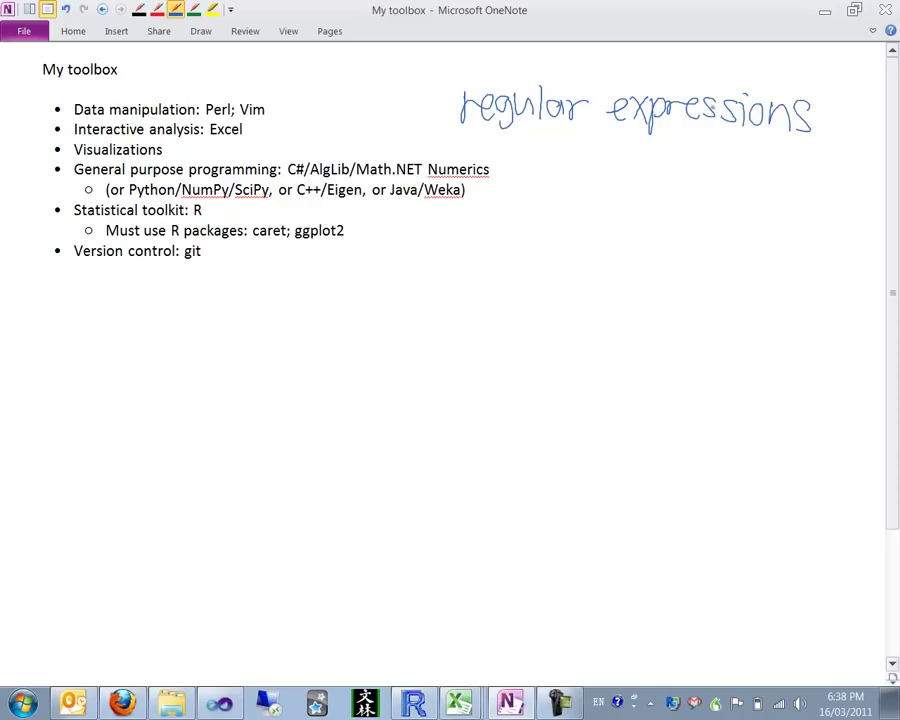
pyautogui.moveTo(608, 169)
pyautogui.mouseDown()
pyautogui.moveTo(632, 168)
pyautogui.moveTo(660, 206)
pyautogui.moveTo(690, 182)
pyautogui.moveTo(720, 188)
pyautogui.moveTo(700, 190)
pyautogui.mouseUp()
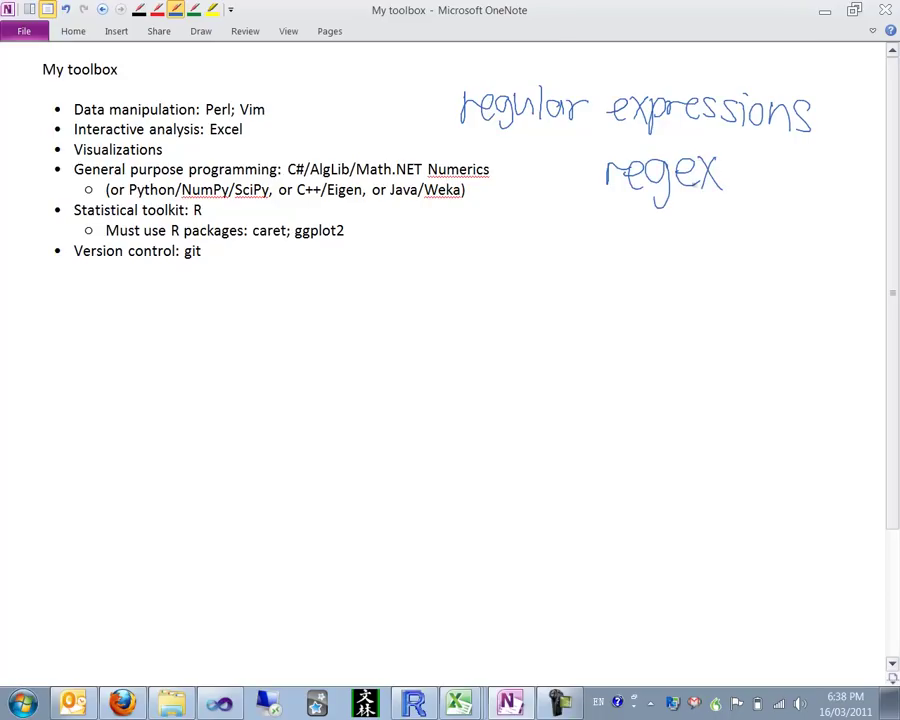
pyautogui.press('Escape')
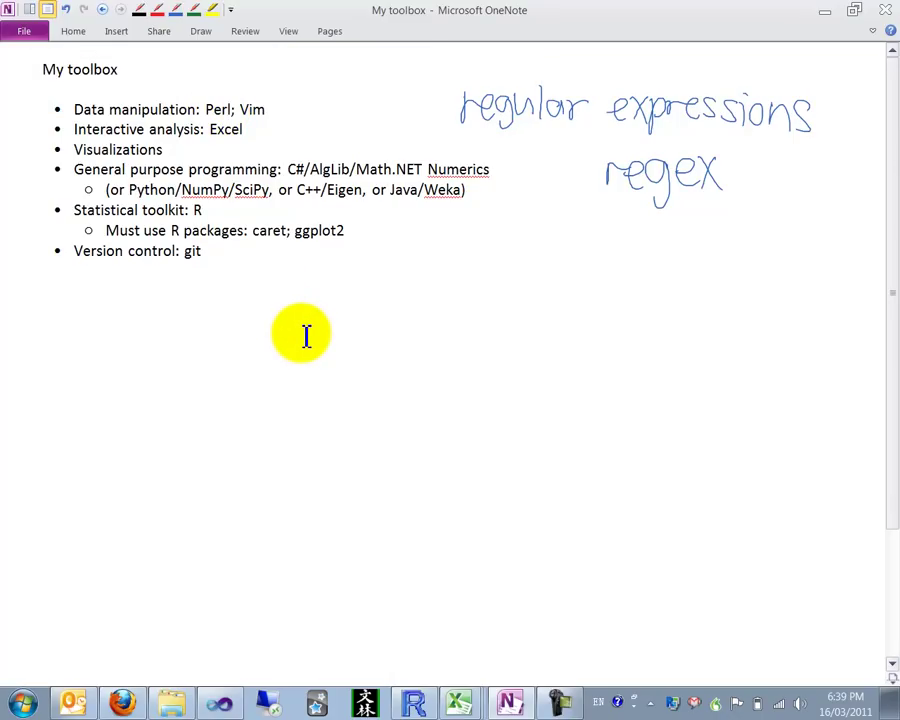
pyautogui.doubleClick(252, 112)
pyautogui.press('Left')
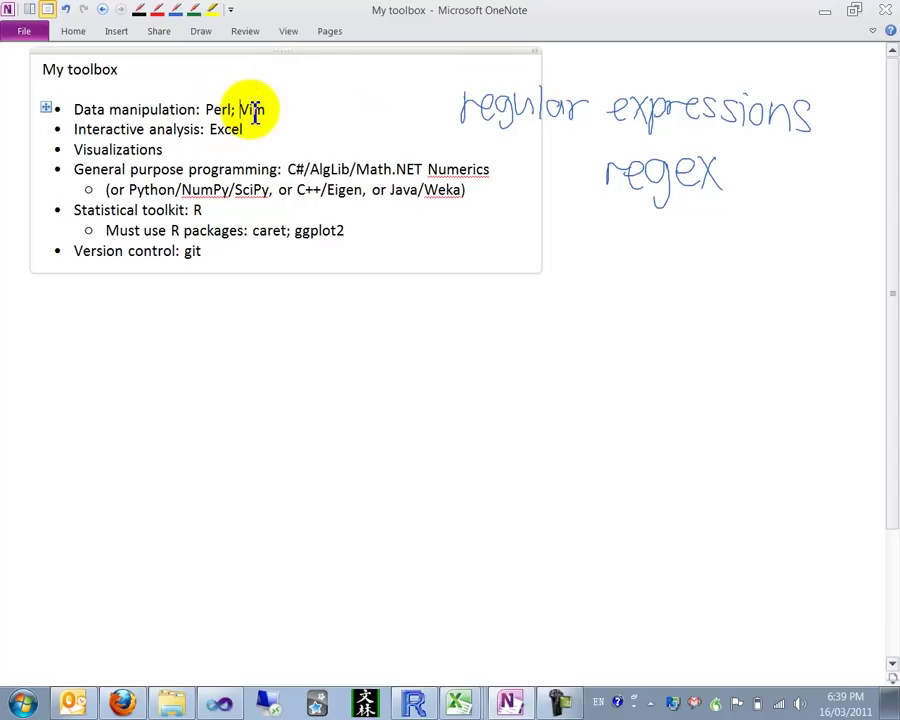
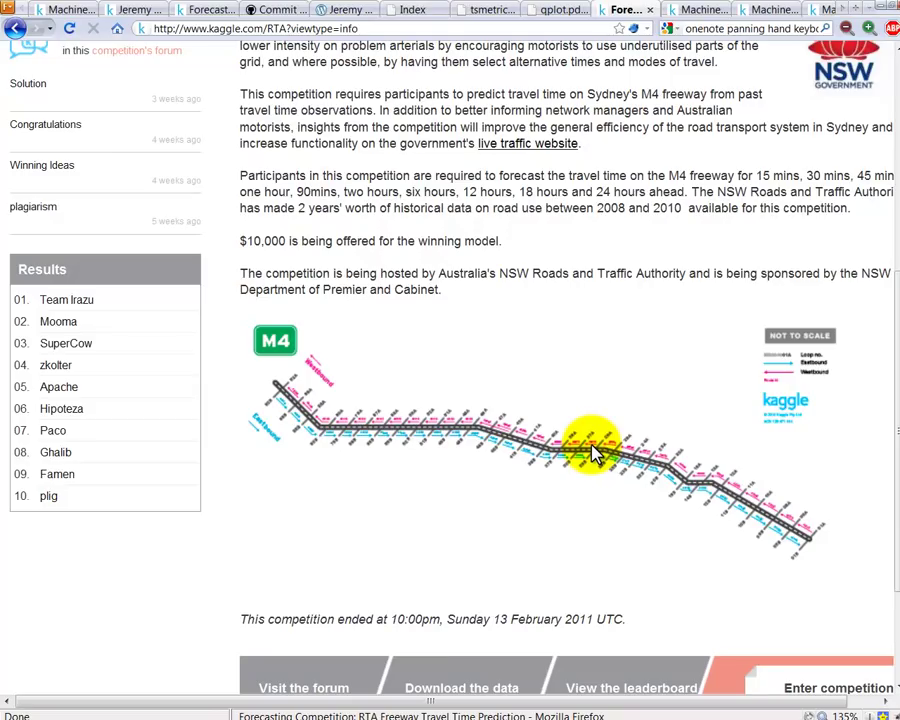
# Switch from the Kaggle RTA competition page to Excel and bring up the RTADataColor.xlsx workbook
pyautogui.hotkey('alt', 'Tab')
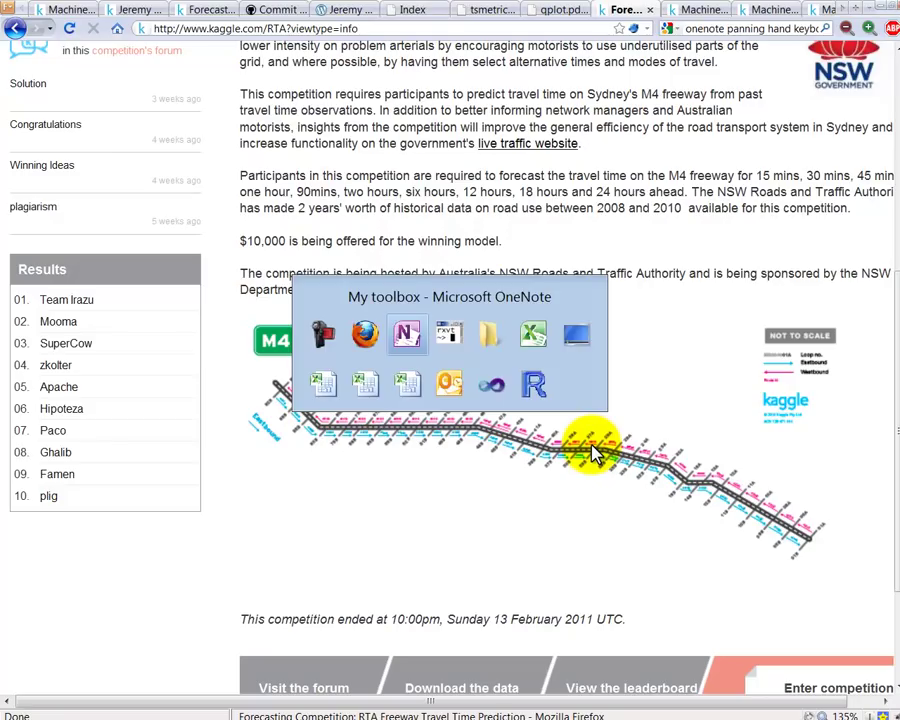
pyautogui.hotkey('alt', 'Tab')
pyautogui.hotkey('alt', 'Tab')
pyautogui.hotkey('alt', 'Tab')
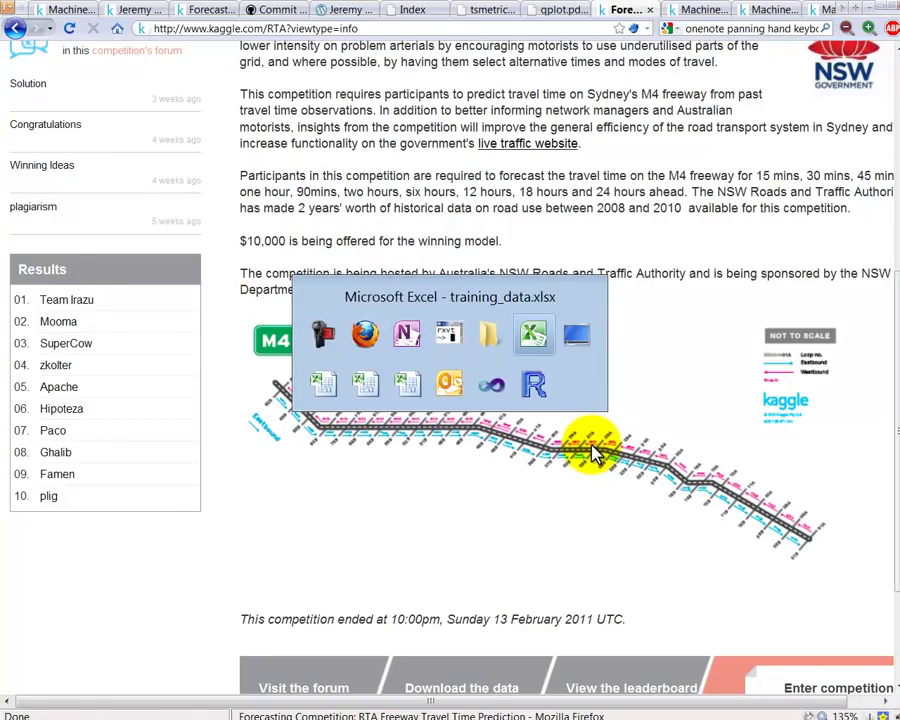
pyautogui.hotkey('ctrl', 'Tab')
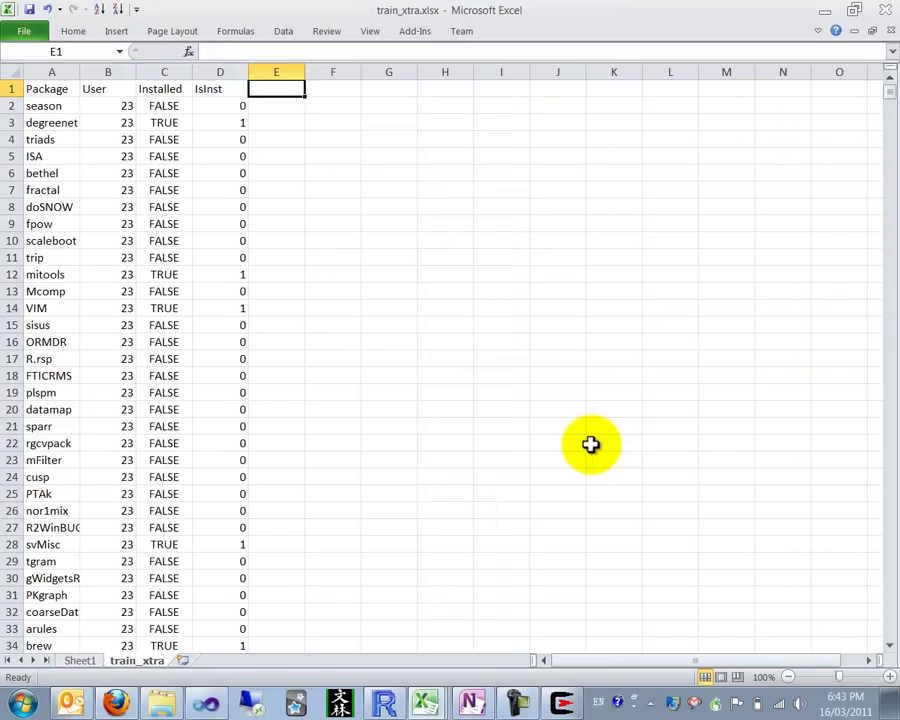
pyautogui.hotkey('ctrl', 'Tab')
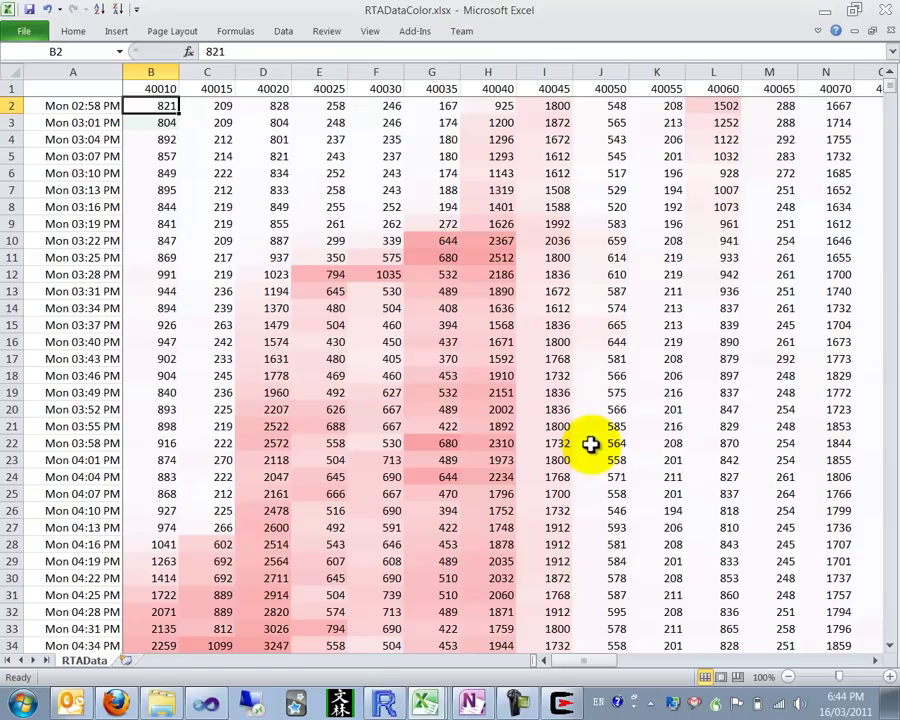
# Select the 40010 column and look through the conditional formatting colour scales without applying one
pyautogui.hotkey('ctrl', 'space')
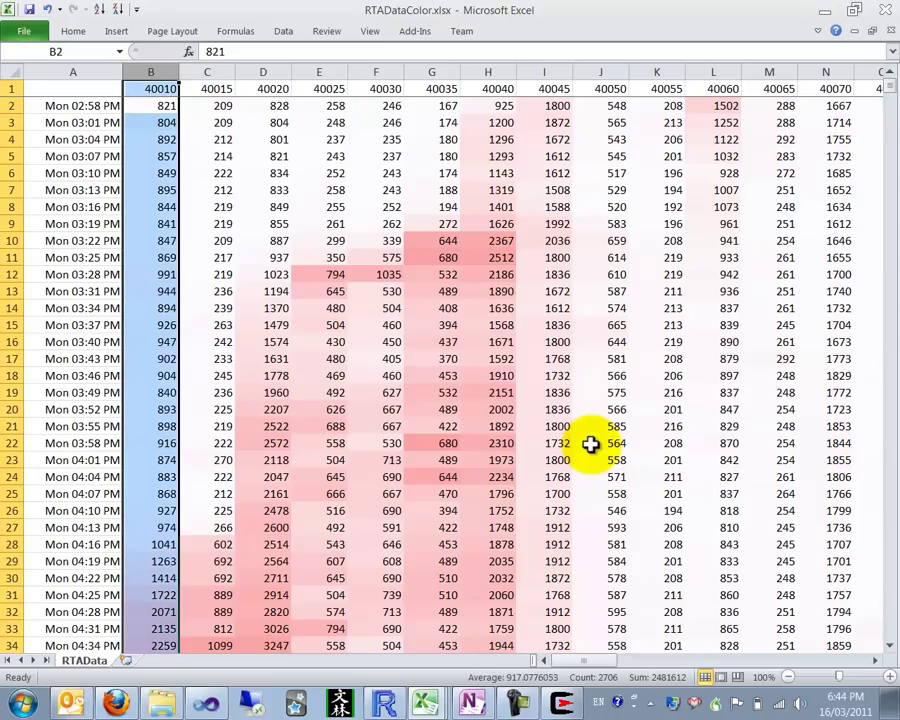
pyautogui.click(68, 33)
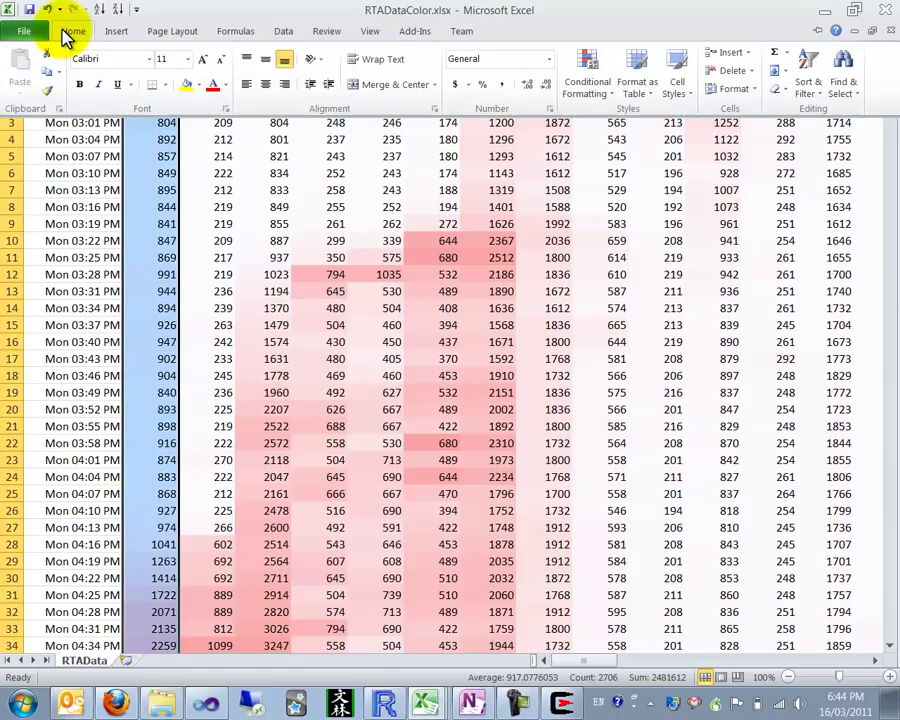
pyautogui.click(589, 93)
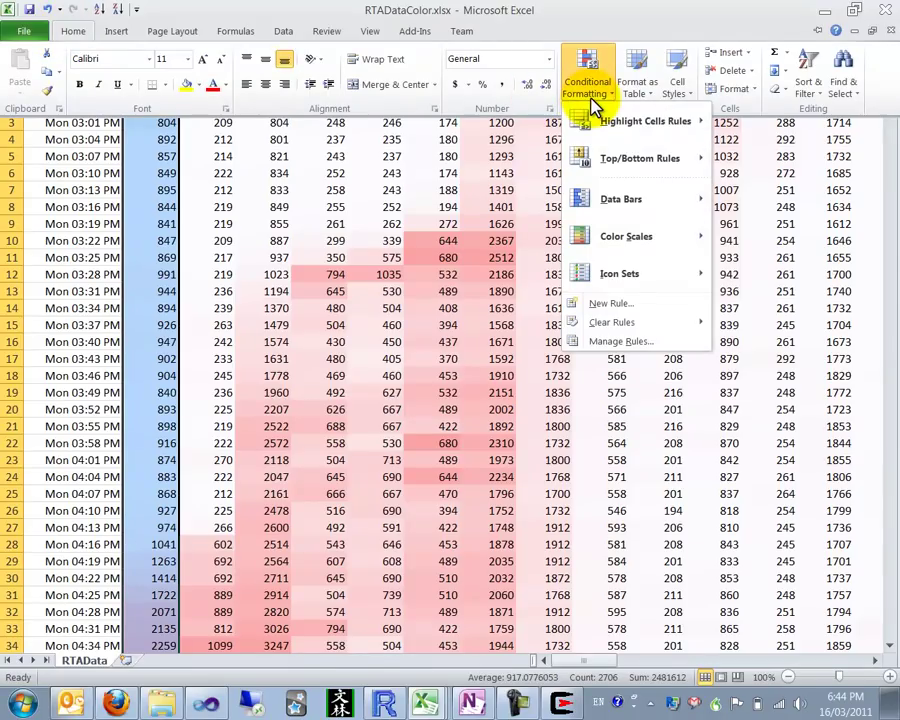
pyautogui.moveTo(641, 237)
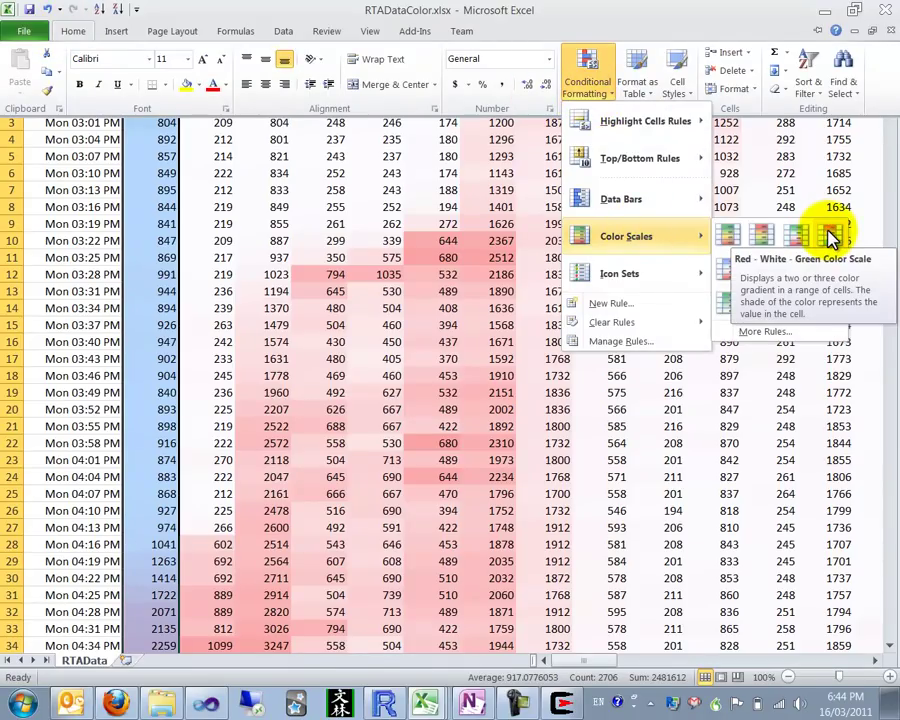
pyautogui.click(230, 215)
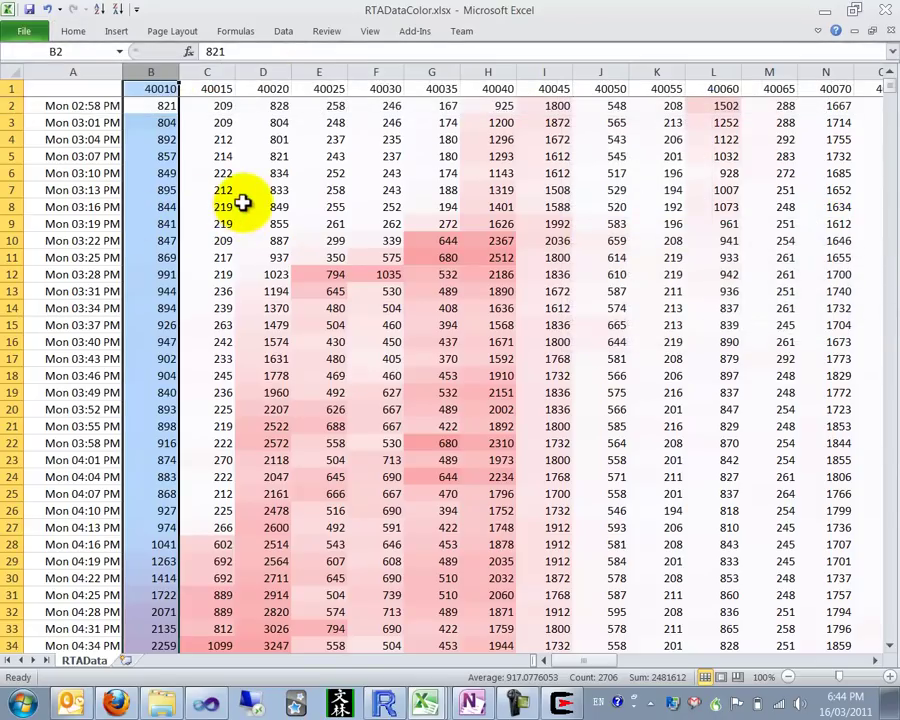
# Highlight the block of travel-time cells from B2 to about K23, finishing on cell K23
pyautogui.click(243, 203)
pyautogui.click(160, 108)
pyautogui.moveTo(162, 114); pyautogui.dragTo(632, 466)
pyautogui.click(632, 466)
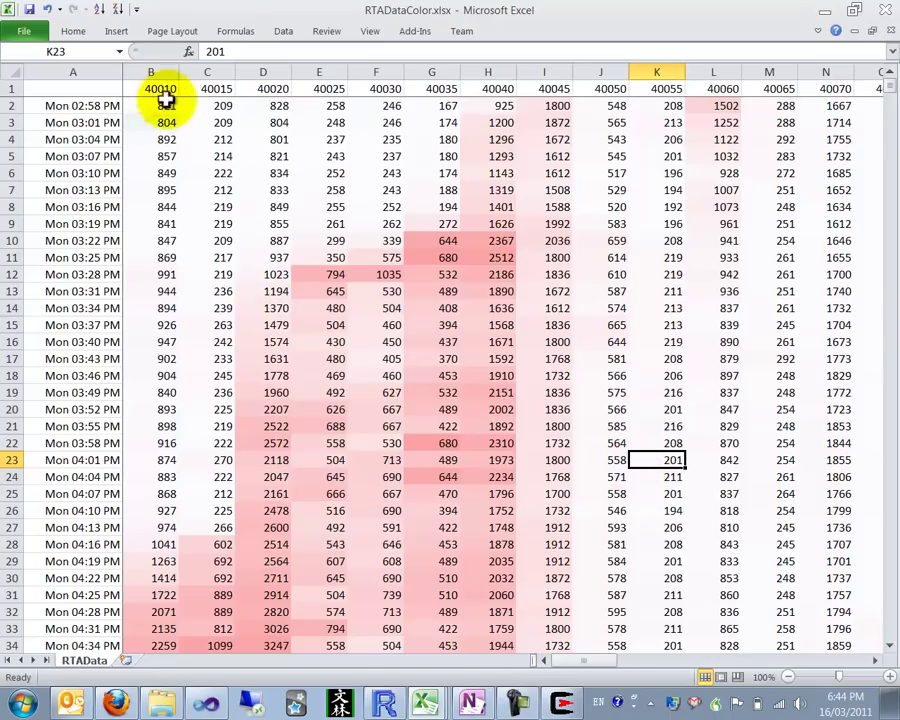
# Select the route columns 40010 to 40025 one by one, and the Monday 03:10 PM and 03:22 PM time rows
pyautogui.click(153, 72)
pyautogui.click(207, 72)
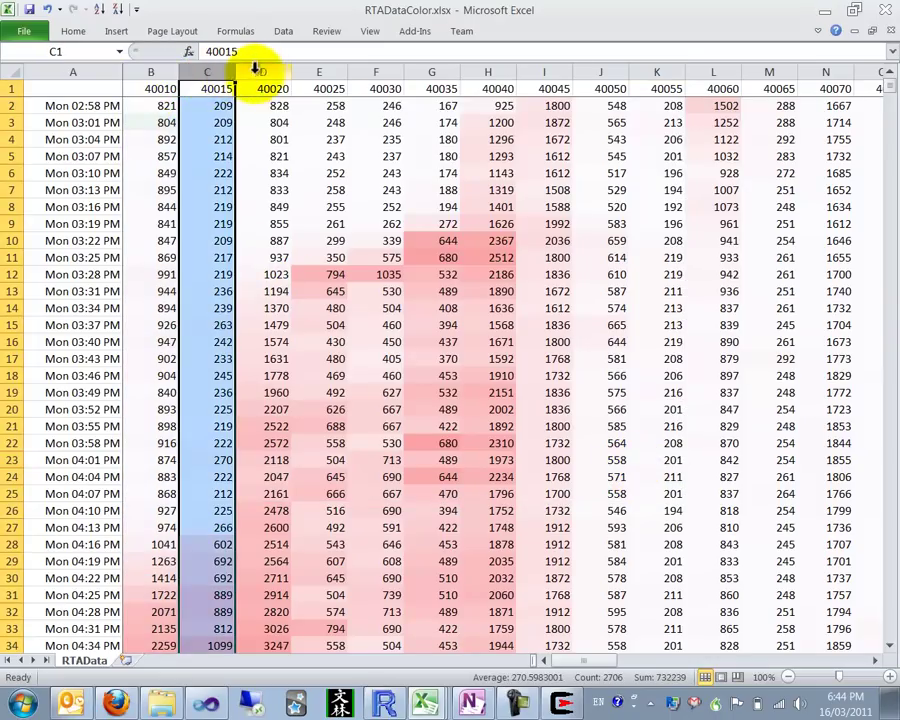
pyautogui.click(257, 70)
pyautogui.click(319, 72)
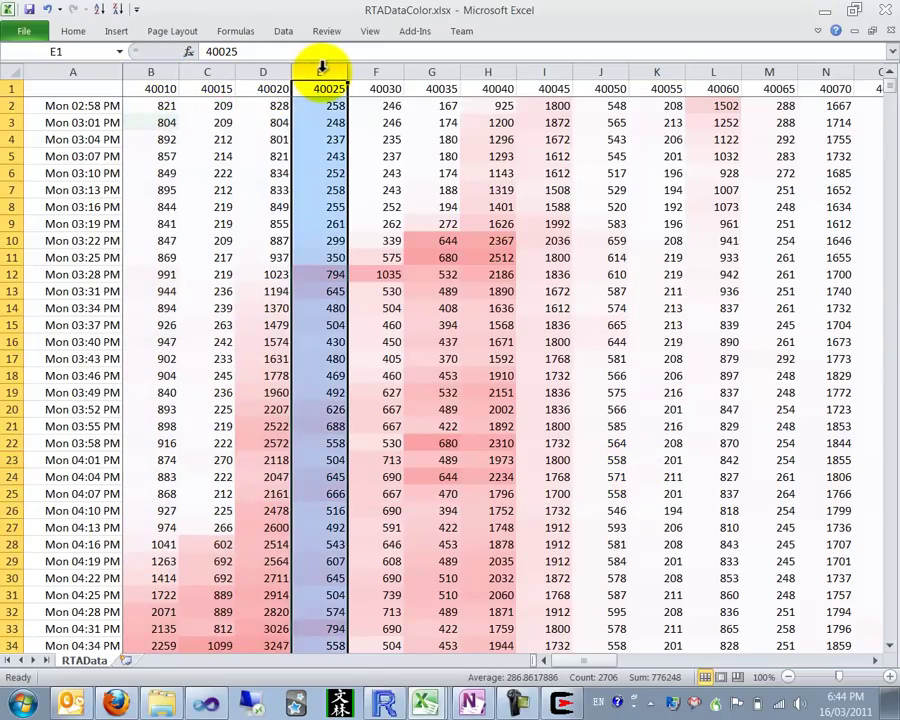
pyautogui.click(5, 173)
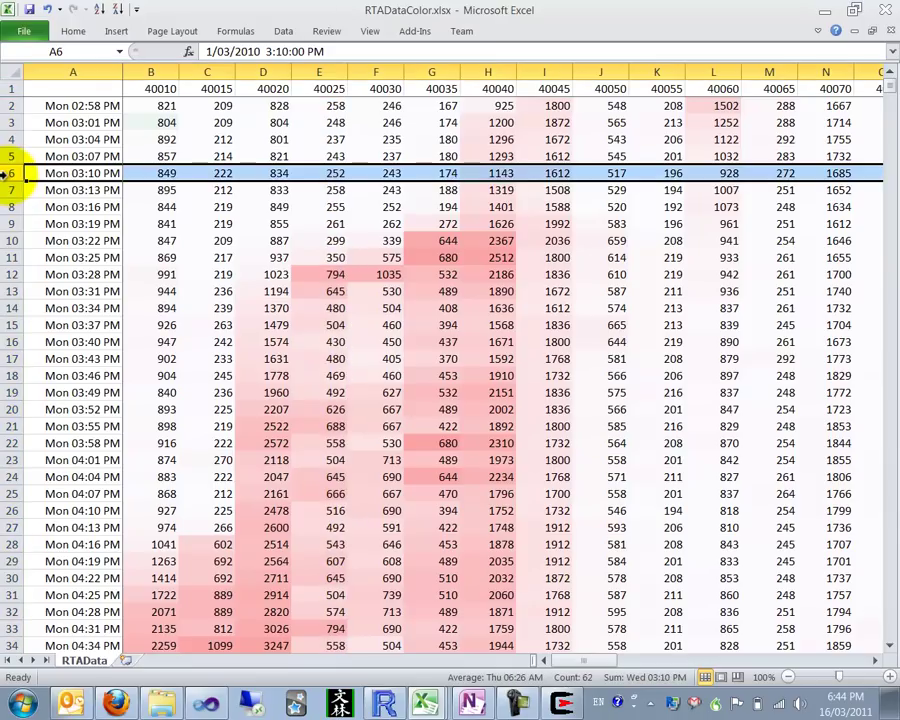
pyautogui.click(8, 241)
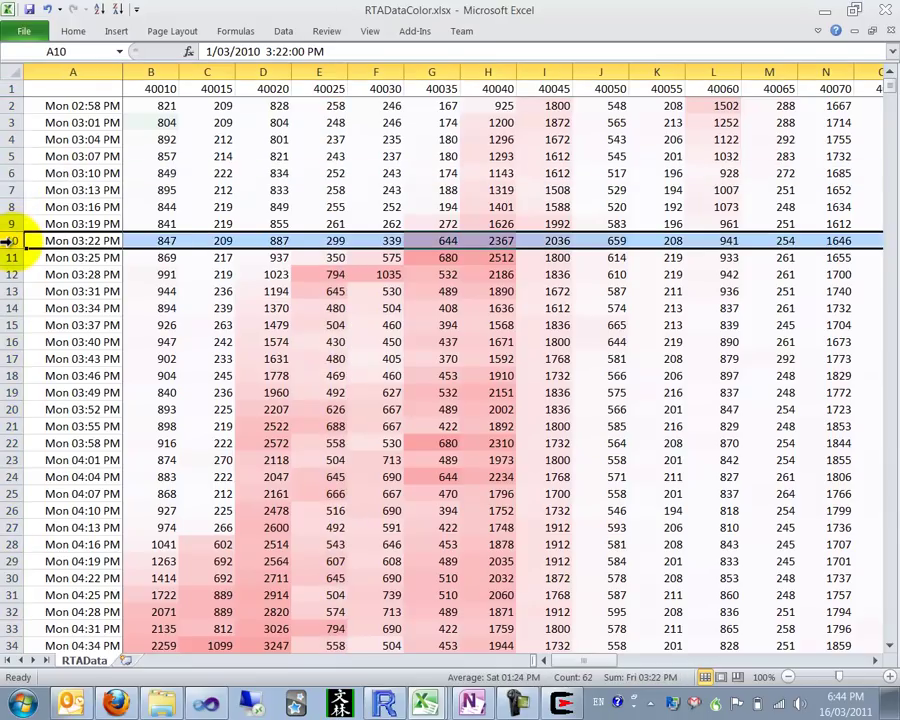
# Examine the heat-map colouring down the 40035 column from Monday 03:25 PM to 04:55 PM
pyautogui.click(413, 257)
pyautogui.press('Down')
pyautogui.press('Down')
pyautogui.press('Down')
pyautogui.press('Down')
pyautogui.press('Down')
pyautogui.press('Down')
pyautogui.press('Down')
pyautogui.press('Down')
pyautogui.press('Down')
pyautogui.press('Down')
pyautogui.press('Down')
pyautogui.press('Down')
pyautogui.press('Down')
pyautogui.press('Down')
pyautogui.press('Down')
pyautogui.press('Down')
pyautogui.press('Down')
pyautogui.press('Down')
pyautogui.press('Down')
pyautogui.press('Down')
pyautogui.press('Down')
pyautogui.press('Down')
pyautogui.press('Down')
pyautogui.press('Down')
pyautogui.press('Down')
pyautogui.press('Down')
pyautogui.press('Down')
pyautogui.press('Down')
pyautogui.press('Down')
pyautogui.press('Down')
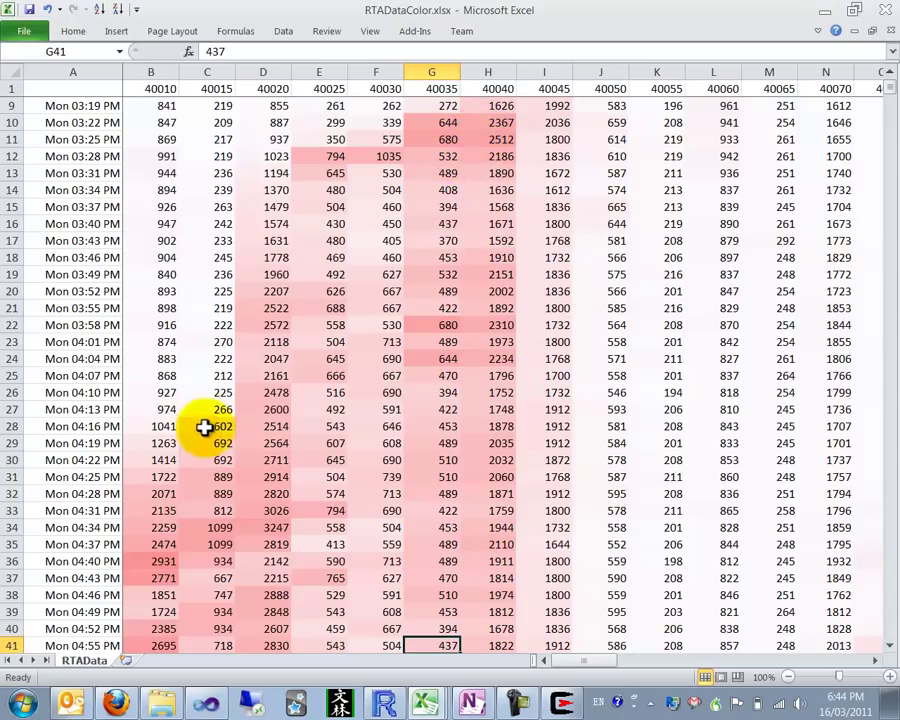
# Examine the heat map from route 40015 at Monday 04:34 PM down to 06:16 PM and across to route 40095
pyautogui.click(185, 506)
pyautogui.press('Down')
pyautogui.press('Down')
pyautogui.press('Down')
pyautogui.press('Down')
pyautogui.press('Down')
pyautogui.press('Down')
pyautogui.press('Down')
pyautogui.press('Down')
pyautogui.press('Down')
pyautogui.press('Down')
pyautogui.press('Down')
pyautogui.press('Down')
pyautogui.press('Down')
pyautogui.press('Down')
pyautogui.press('Down')
pyautogui.press('Down')
pyautogui.press('Down')
pyautogui.press('Down')
pyautogui.press('Down')
pyautogui.press('Down')
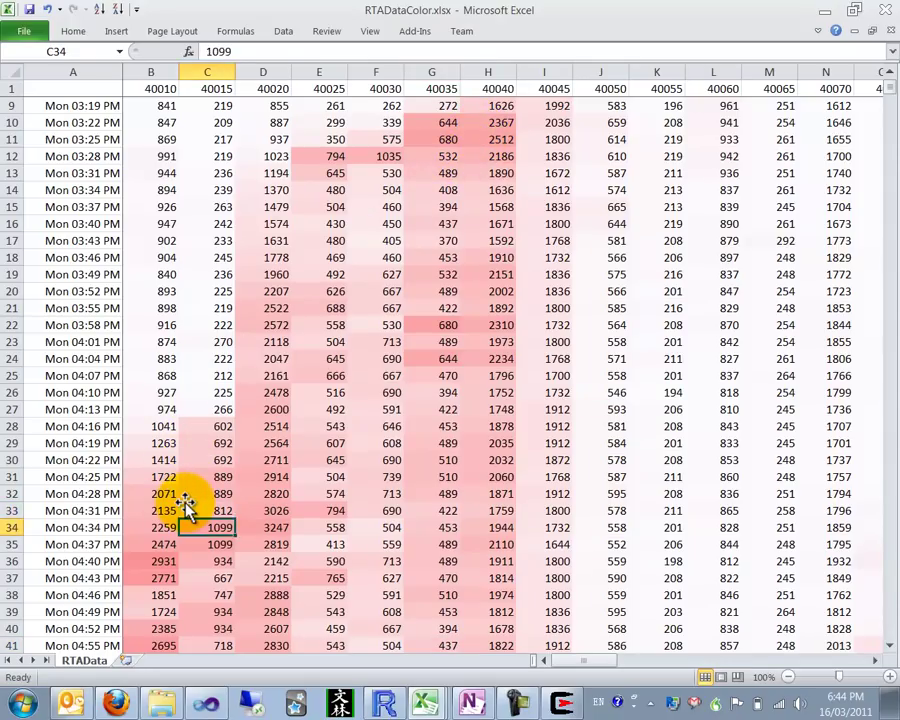
pyautogui.press('Right')
pyautogui.press('Right')
pyautogui.press('Right')
pyautogui.press('Right')
pyautogui.press('Right')
pyautogui.press('Right')
pyautogui.press('Right')
pyautogui.press('Right')
pyautogui.press('Right')
pyautogui.press('Right')
pyautogui.press('Right')
pyautogui.press('Right')
pyautogui.press('Right')
pyautogui.press('Right')
pyautogui.press('Right')
pyautogui.press('Right')
pyautogui.press('Right')
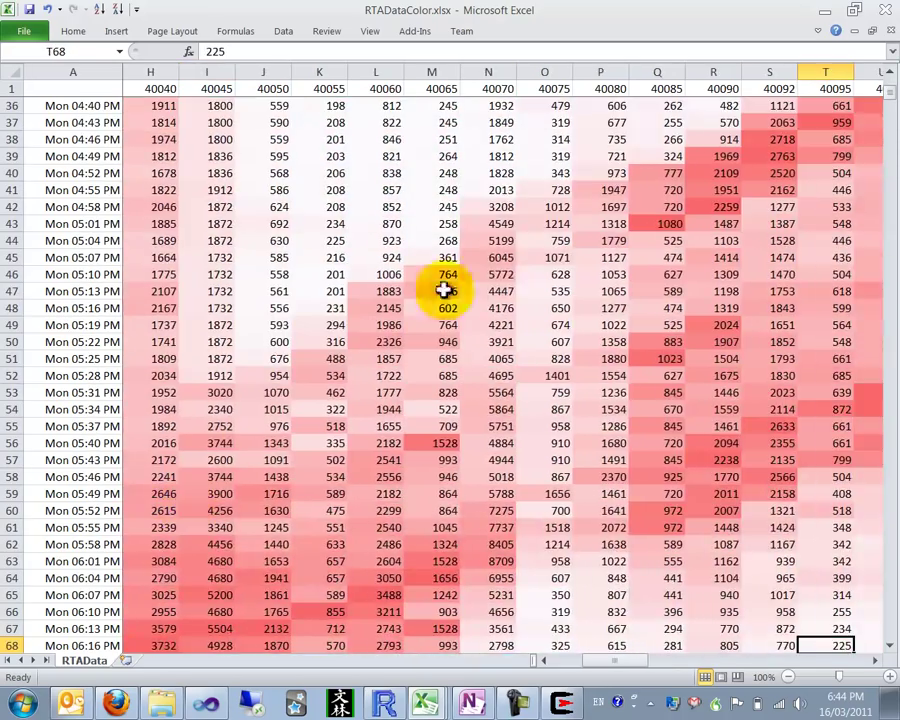
# Examine the late-afternoon congestion colouring back to route 40060 and across to route 40110
pyautogui.press('Left')
pyautogui.press('Left')
pyautogui.press('Left')
pyautogui.press('Left')
pyautogui.press('Left')
pyautogui.press('Left')
pyautogui.press('Left')
pyautogui.press('Left')
pyautogui.press('Left')
pyautogui.press('Left')
pyautogui.press('Left')
pyautogui.press('Left')
pyautogui.press('Left')
pyautogui.press('Left')
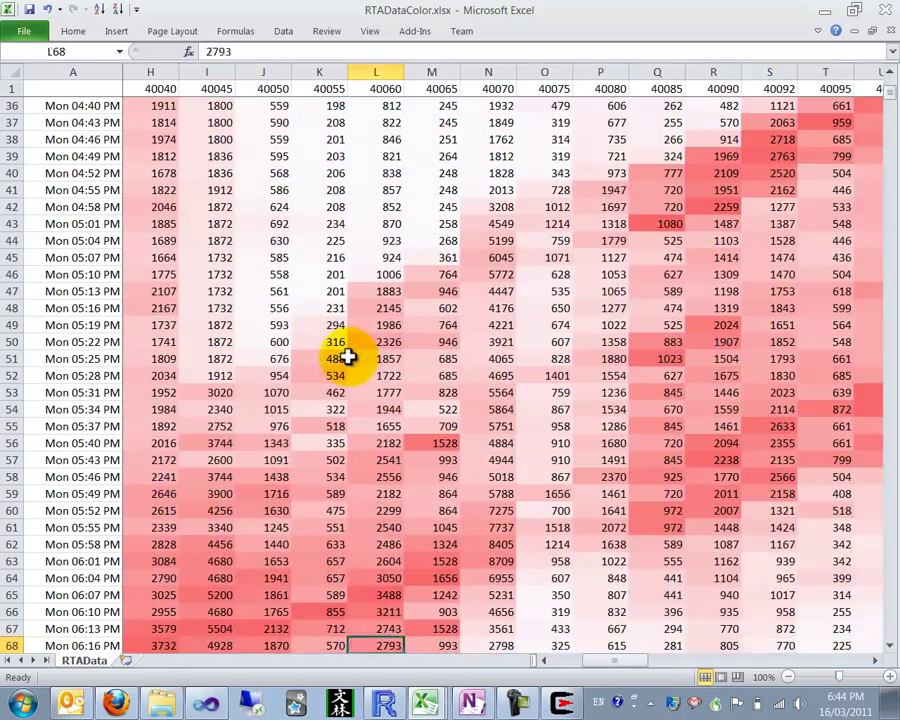
pyautogui.press('Right')
pyautogui.press('Right')
pyautogui.press('Right')
pyautogui.press('Right')
pyautogui.press('Right')
pyautogui.press('Right')
pyautogui.press('Right')
pyautogui.press('Right')
pyautogui.press('Right')
pyautogui.press('Right')
pyautogui.press('Right')
pyautogui.press('Right')
pyautogui.press('Right')
pyautogui.press('Right')
pyautogui.press('Right')
pyautogui.press('Right')
pyautogui.press('Right')
# Trace the heat map back up in time to the 40115 cell at Monday 04:04 PM
pyautogui.press('Up')
pyautogui.press('Up')
pyautogui.press('Up')
pyautogui.press('Up')
pyautogui.press('Up')
pyautogui.press('Up')
pyautogui.press('Up')
pyautogui.press('Up')
pyautogui.press('Up')
pyautogui.press('Up')
pyautogui.press('Up')
pyautogui.press('Up')
pyautogui.press('Up')
pyautogui.press('Up')
pyautogui.press('Up')
pyautogui.press('Up')
pyautogui.press('Up')
pyautogui.press('Up')
pyautogui.press('Up')
pyautogui.press('Up')
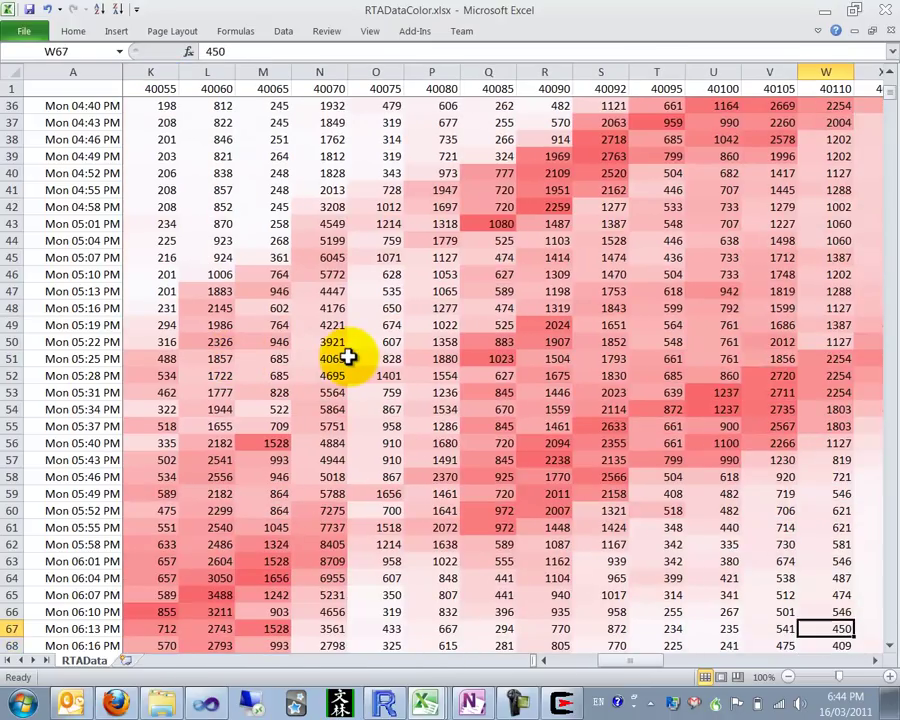
pyautogui.press('Right')
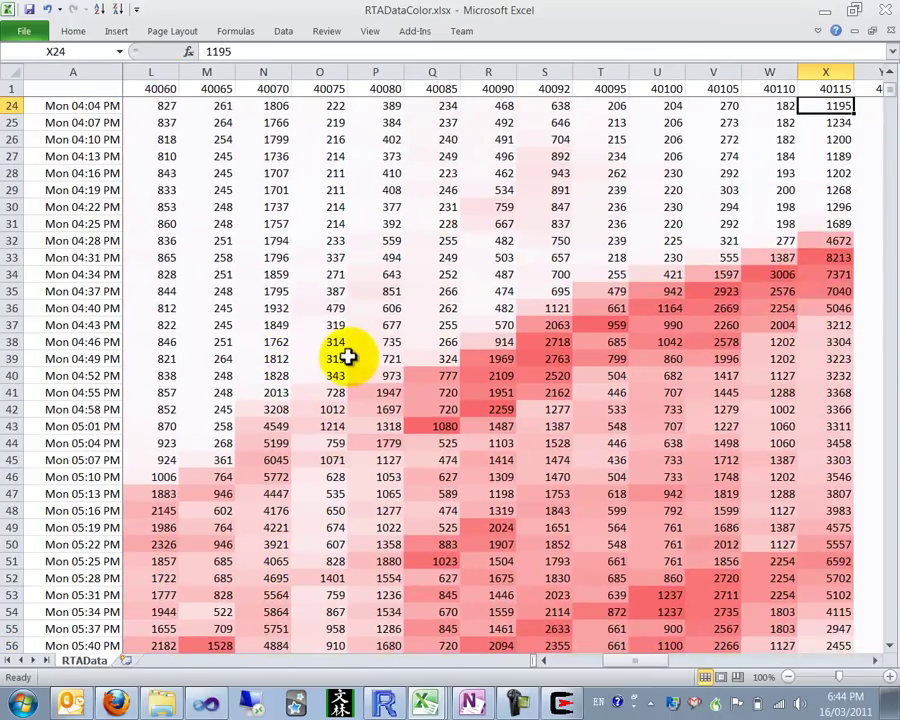
# Compare route 40115 with the neighbouring routes and select its Monday 04:31 PM cell
pyautogui.press('Right')
pyautogui.press('Left')
pyautogui.press('Right')
pyautogui.press('Right')
pyautogui.press('Left')
pyautogui.press('Left')
pyautogui.press('Down')
pyautogui.press('Down')
pyautogui.press('Down')
pyautogui.press('Down')
pyautogui.press('Down')
pyautogui.press('Down')
pyautogui.press('Down')
pyautogui.press('Down')
pyautogui.press('Down')
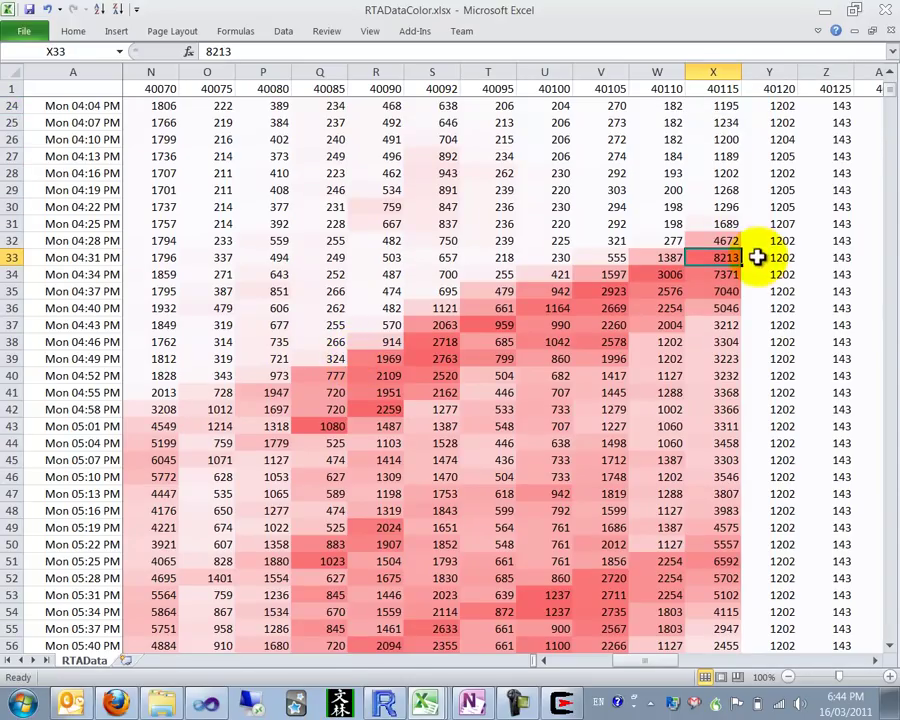
# Trace the leading edge of the congestion from route 40110 at Monday 04:40 PM diagonally to route 40075 at 05:31 PM
pyautogui.click(655, 299)
pyautogui.press('Down')
pyautogui.press('Left')
pyautogui.press('Down')
pyautogui.press('Left')
pyautogui.press('Down')
pyautogui.press('Left')
pyautogui.press('Down')
pyautogui.press('Down')
pyautogui.press('Left')
pyautogui.press('Down')
pyautogui.press('Left')
pyautogui.press('Down')
pyautogui.press('Left')
pyautogui.press('Down')
pyautogui.press('Left')
pyautogui.press('Down')
pyautogui.press('Down')
pyautogui.press('Down')
pyautogui.press('Down')
pyautogui.press('Down')
pyautogui.press('Down')
pyautogui.press('Down')
pyautogui.press('Down')
pyautogui.press('Down')
pyautogui.press('Left')
pyautogui.press('Down')
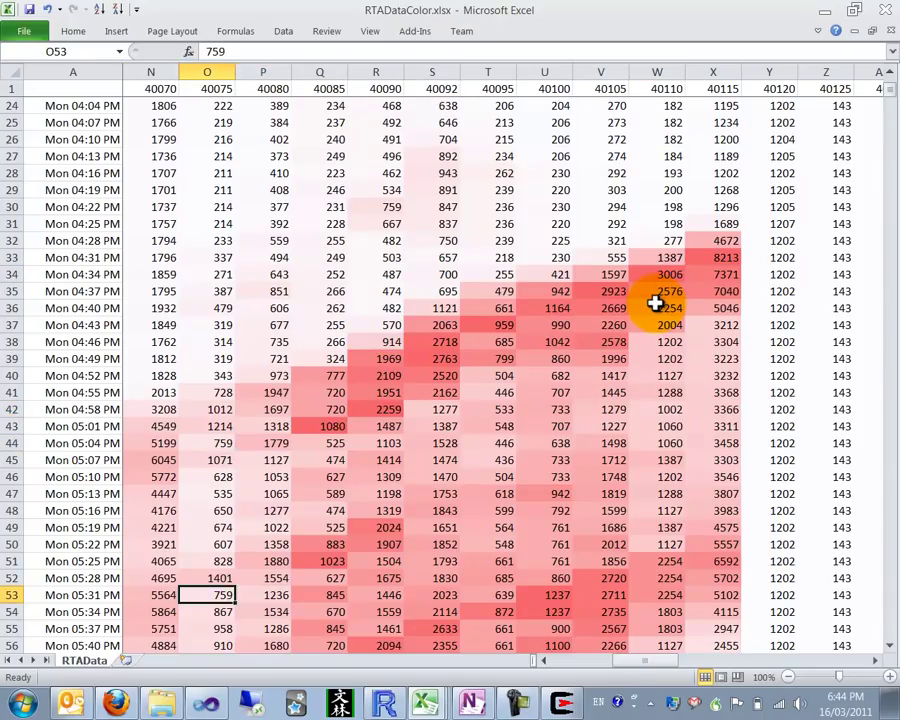
# Continue following the congestion to route 40065 and down its column to Monday 06:13 PM
pyautogui.press('Left')
pyautogui.press('Left')
pyautogui.press('Down')
pyautogui.press('Down')
pyautogui.press('Down')
pyautogui.press('Down')
pyautogui.press('Down')
pyautogui.press('Down')
pyautogui.press('Down')
pyautogui.press('Down')
pyautogui.press('Down')
pyautogui.press('Down')
pyautogui.press('Down')
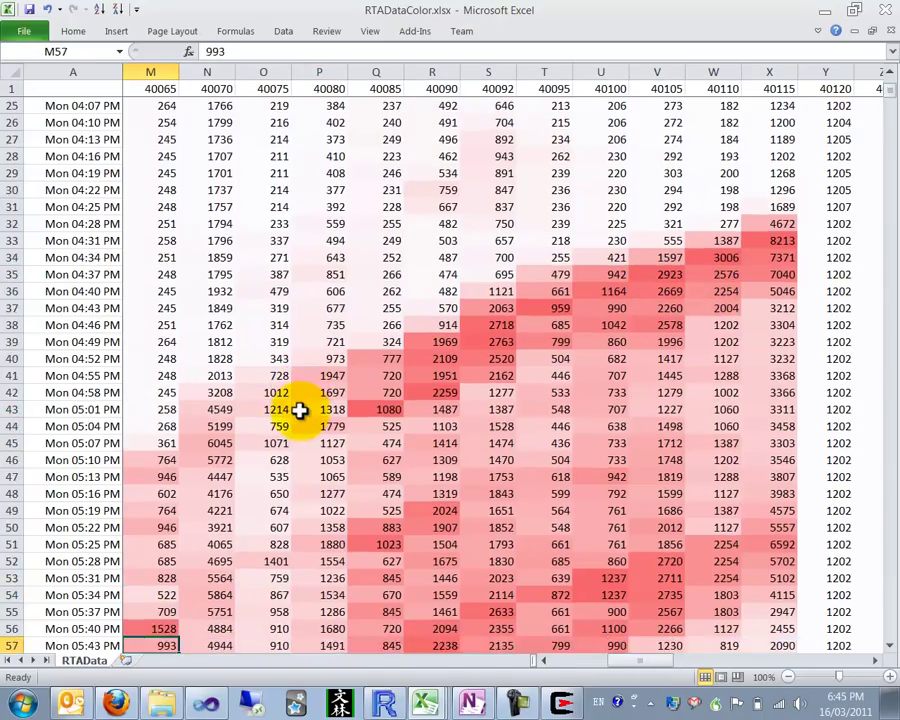
pyautogui.press('Down')
pyautogui.press('Down')
pyautogui.press('Down')
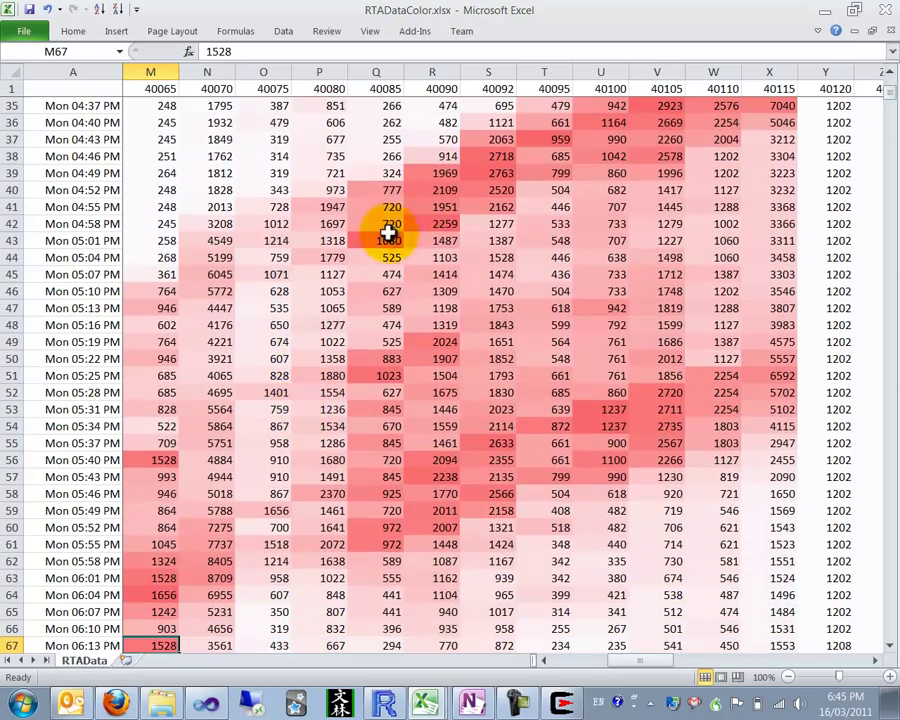
# Follow the evening congestion across to route 40040 at Monday 06:25 PM
pyautogui.press('Left')
pyautogui.press('Left')
pyautogui.press('Left')
pyautogui.press('Left')
pyautogui.press('Down')
pyautogui.press('Down')
pyautogui.press('Down')
pyautogui.press('Down')
pyautogui.press('Left')
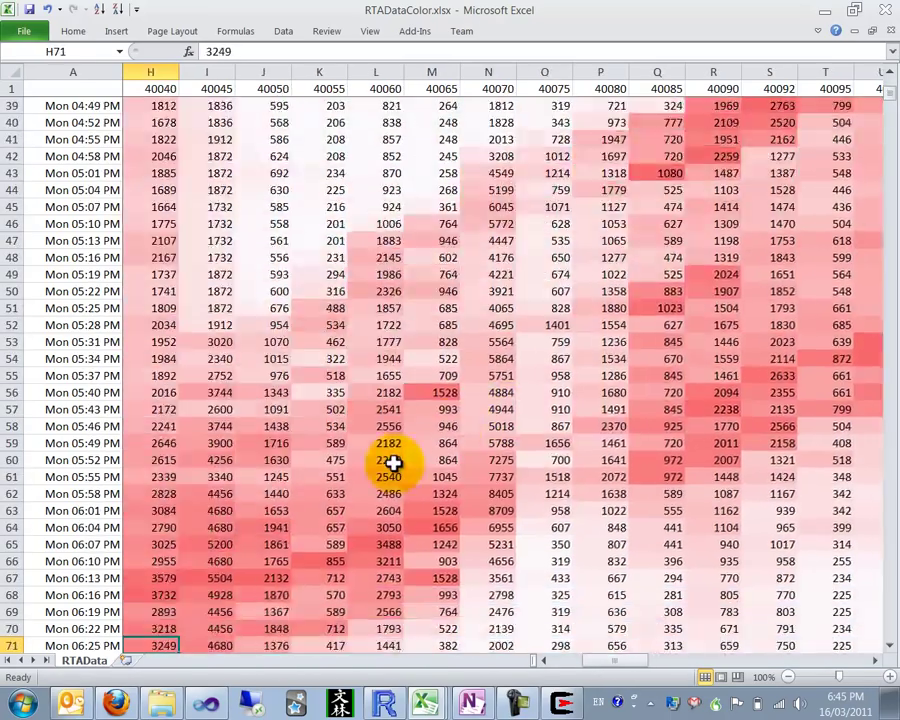
# Trace the congestion across the remaining lower-numbered routes to the time column at Monday 06:49 PM
pyautogui.press('Down')
pyautogui.press('Down')
pyautogui.press('Down')
pyautogui.press('Left')
pyautogui.press('Left')
pyautogui.press('Left')
pyautogui.press('Left')
pyautogui.press('Left')
pyautogui.press('Left')
pyautogui.press('Left')
pyautogui.press('Down')
pyautogui.press('Down')
pyautogui.press('Down')
pyautogui.press('Down')
pyautogui.press('Down')
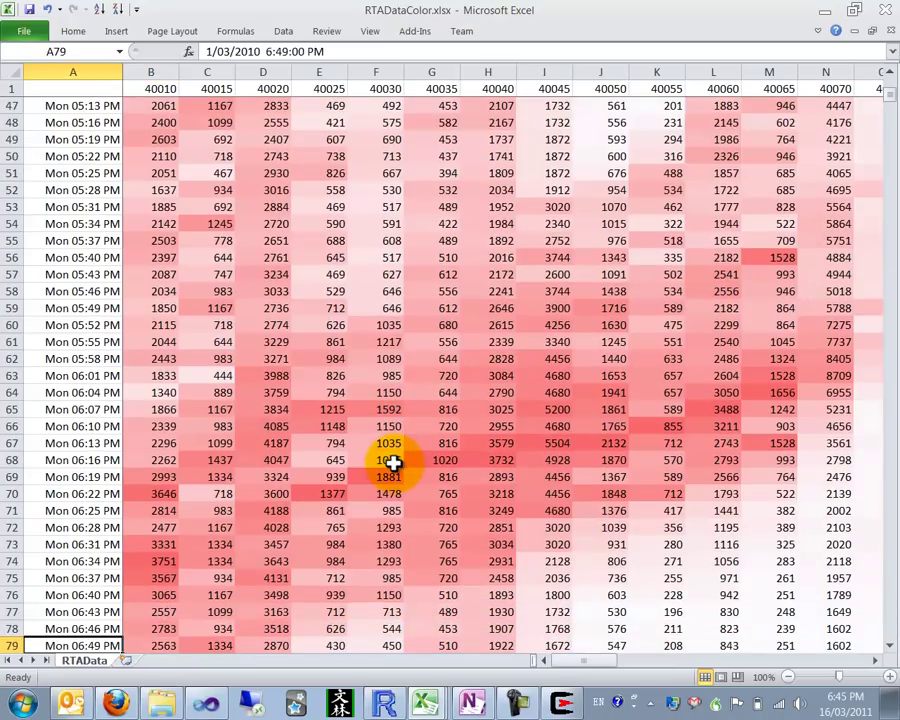
# Examine where route 40010's congestion fades by checking down to Monday 07:10 PM and back to 07:01 PM
pyautogui.press('Right')
pyautogui.press('Down')
pyautogui.press('Down')
pyautogui.press('Down')
pyautogui.press('Down')
pyautogui.press('Down')
pyautogui.press('Down')
pyautogui.press('Down')
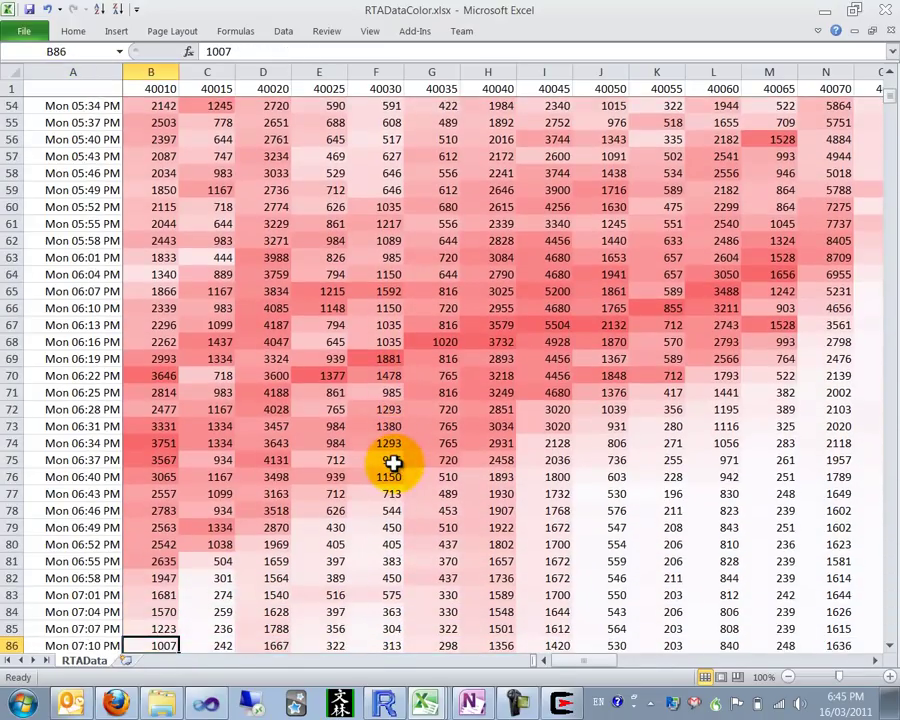
pyautogui.press('Up')
pyautogui.press('Up')
pyautogui.press('Up')
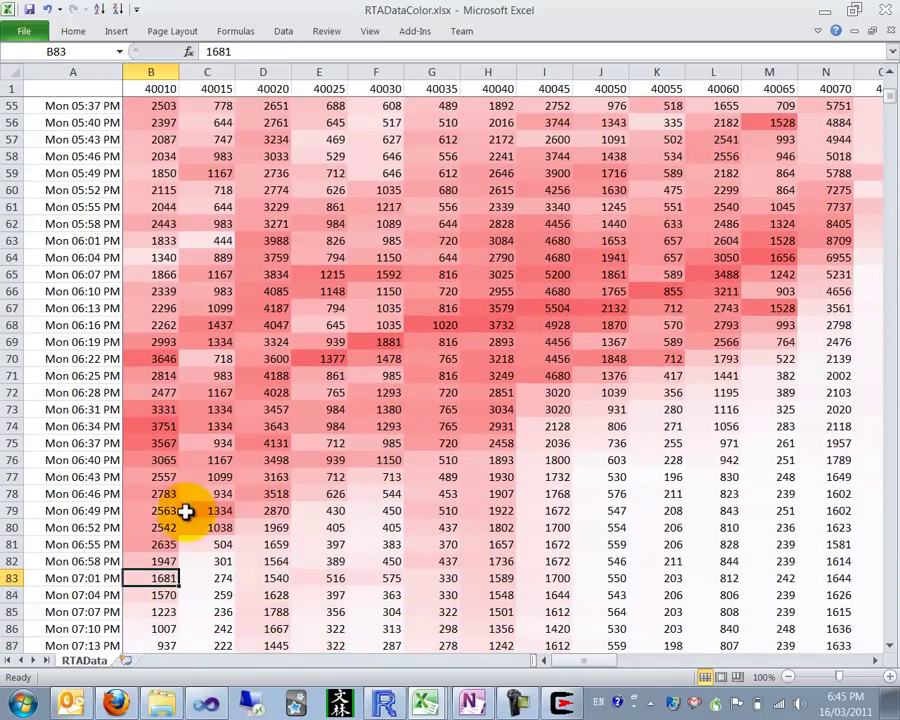
# Scan the Monday 07:01 PM row from route 40010 across to the higher-numbered routes
pyautogui.press('Right')
pyautogui.press('Right')
pyautogui.press('Right')
pyautogui.press('Right')
pyautogui.press('Right')
pyautogui.press('Right')
pyautogui.press('Right')
pyautogui.press('Right')
pyautogui.press('Right')
pyautogui.press('Right')
pyautogui.press('Right')
pyautogui.press('Right')
pyautogui.press('Right')
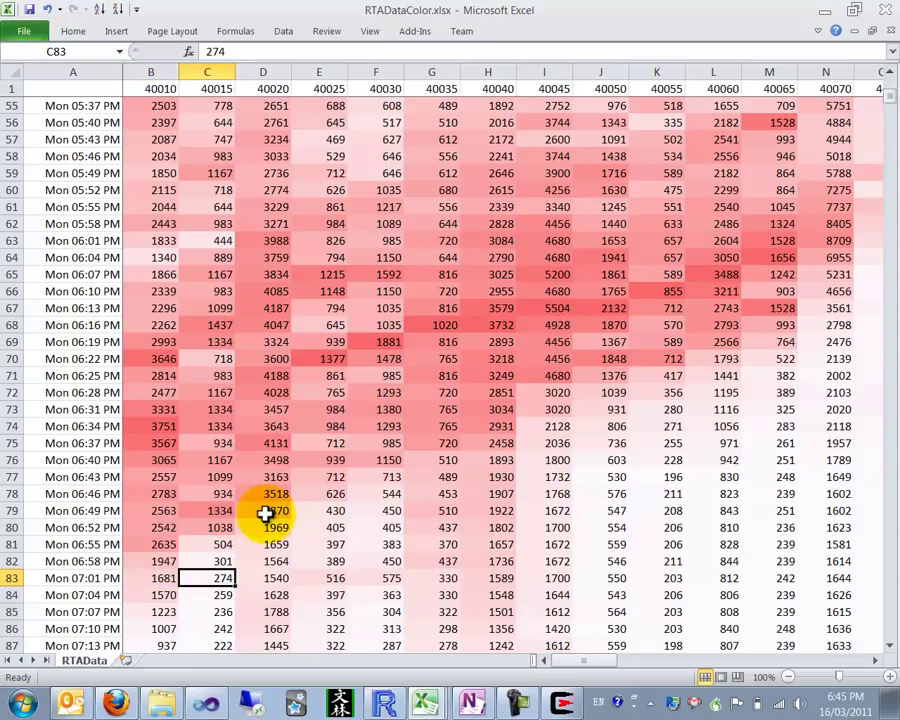
pyautogui.press('Right')
pyautogui.press('Right')
pyautogui.press('Right')
pyautogui.press('Right')
pyautogui.press('Right')
pyautogui.press('Right')
pyautogui.press('Right')
pyautogui.press('Right')
pyautogui.press('Right')
pyautogui.press('Right')
pyautogui.press('Right')
pyautogui.press('Right')
pyautogui.press('Right')
pyautogui.press('Right')
pyautogui.press('Right')
pyautogui.press('Right')
# Scan the Monday 07:01 PM row back to route 40075
pyautogui.press('Left')
pyautogui.press('Left')
pyautogui.press('Left')
pyautogui.press('Left')
pyautogui.press('Left')
pyautogui.press('Left')
pyautogui.press('Left')
pyautogui.press('Left')
pyautogui.press('Left')
pyautogui.press('Left')
pyautogui.press('Left')
pyautogui.press('Left')
pyautogui.press('Left')
pyautogui.press('Left')
pyautogui.press('Left')
pyautogui.press('Left')
# Examine the evening colouring down route 40075 to Monday 08:25 PM and back across that row to route 40010
pyautogui.press('Down')
pyautogui.press('Down')
pyautogui.press('Down')
pyautogui.press('Down')
pyautogui.press('Down')
pyautogui.press('Down')
pyautogui.press('Down')
pyautogui.press('Down')
pyautogui.press('Down')
pyautogui.press('Down')
pyautogui.press('Down')
pyautogui.press('Down')
pyautogui.press('Down')
pyautogui.press('Down')
pyautogui.press('Down')
pyautogui.press('Down')
pyautogui.press('Down')
pyautogui.press('Down')
pyautogui.press('Down')
pyautogui.press('Down')
pyautogui.press('Down')
pyautogui.press('Down')
pyautogui.press('Down')
pyautogui.press('Down')
pyautogui.press('Down')
pyautogui.press('Down')
pyautogui.press('Down')
pyautogui.press('Down')
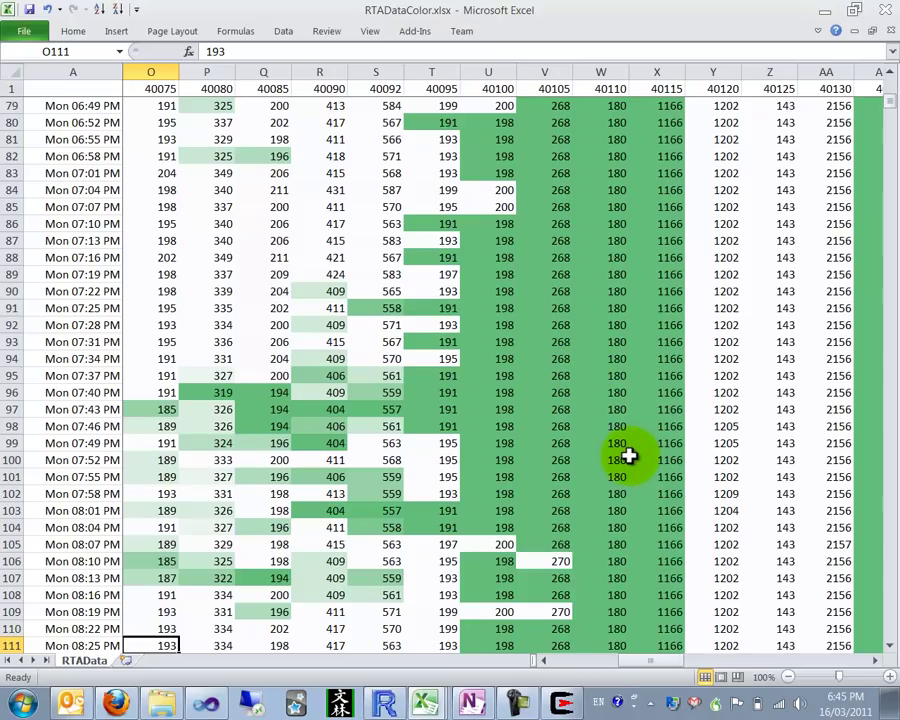
pyautogui.hotkey('ctrl', 'Left')
pyautogui.press('Right')
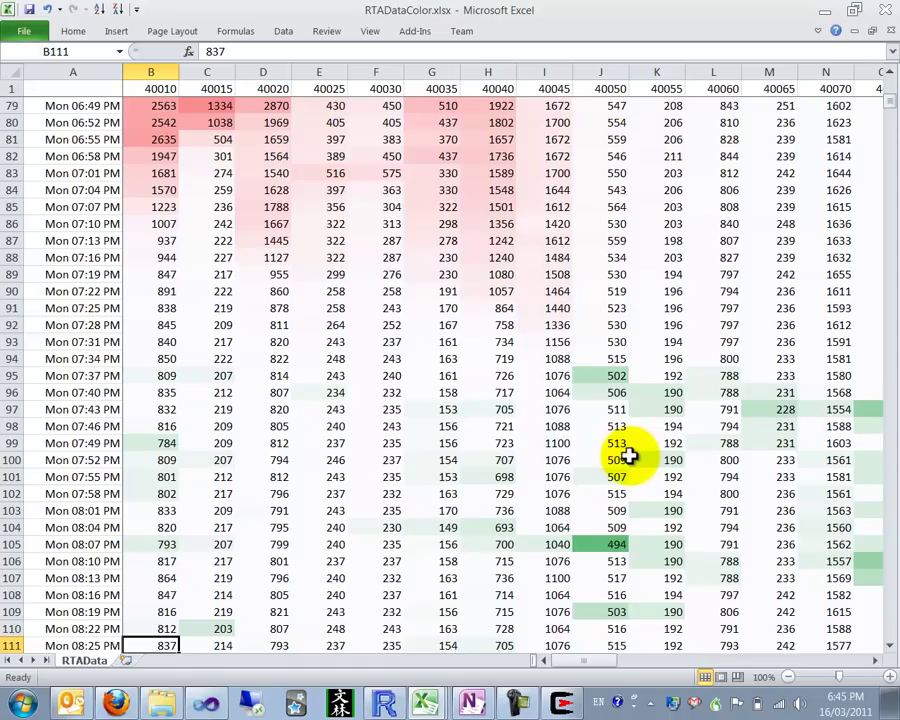
# Examine the evening colouring up route 40010 from Monday 08:25 PM to Monday 05:28 PM
pyautogui.press('Up')
pyautogui.press('Up')
pyautogui.press('Up')
pyautogui.press('Up')
pyautogui.press('Up')
pyautogui.press('Up')
pyautogui.press('Up')
pyautogui.press('Up')
pyautogui.press('Up')
pyautogui.press('Up')
pyautogui.press('Up')
pyautogui.press('Up')
pyautogui.press('Up')
pyautogui.press('Up')
pyautogui.press('Up')
pyautogui.press('Up')
pyautogui.press('Up')
pyautogui.press('Up')
pyautogui.press('Up')
pyautogui.press('Up')
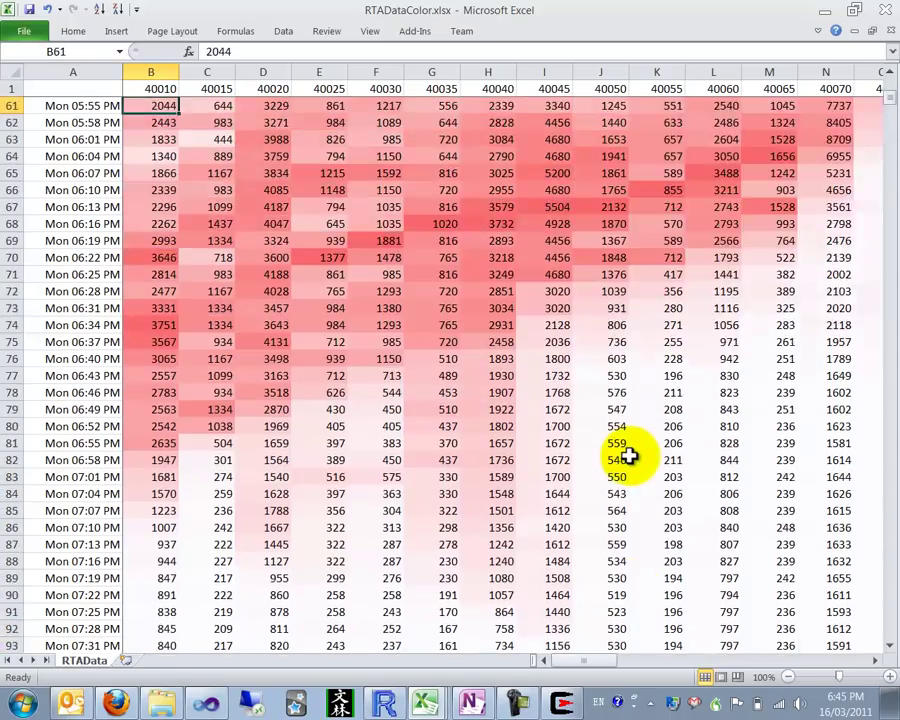
pyautogui.press('Up')
pyautogui.press('Up')
pyautogui.press('Up')
pyautogui.press('Up')
pyautogui.press('Up')
pyautogui.press('Up')
pyautogui.press('Up')
pyautogui.press('Up')
pyautogui.press('Up')
# Trace the congestion down route 40010 from Monday 05:28 PM and across the neighbouring higher-numbered routes
pyautogui.press('Down')
pyautogui.press('Down')
pyautogui.press('Down')
pyautogui.press('Down')
pyautogui.press('Down')
pyautogui.press('Down')
pyautogui.press('Down')
pyautogui.press('Down')
pyautogui.press('Down')
pyautogui.press('Down')
pyautogui.press('Down')
pyautogui.press('Down')
pyautogui.press('Down')
pyautogui.press('Down')
pyautogui.press('Down')
pyautogui.press('Down')
pyautogui.press('Down')
pyautogui.press('Down')
pyautogui.press('Down')
pyautogui.press('Down')
pyautogui.press('Right')
pyautogui.press('Right')
pyautogui.press('Right')
pyautogui.press('Right')
pyautogui.press('Right')
pyautogui.press('Right')
# Compare the blocks D72:F77 and H72:J77, and inspect the wider fading region B64:K78
pyautogui.moveTo(439, 538); pyautogui.dragTo(268, 445)
pyautogui.keyDown('ctrl'); pyautogui.moveTo(490, 527); pyautogui.dragTo(598, 442); pyautogui.keyUp('ctrl')
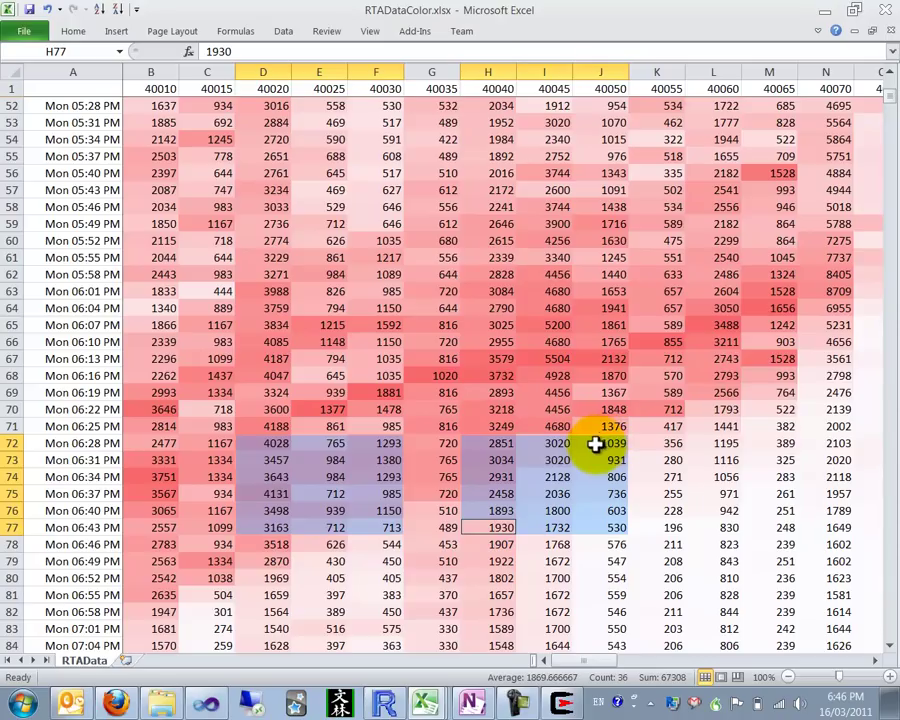
pyautogui.click(429, 559)
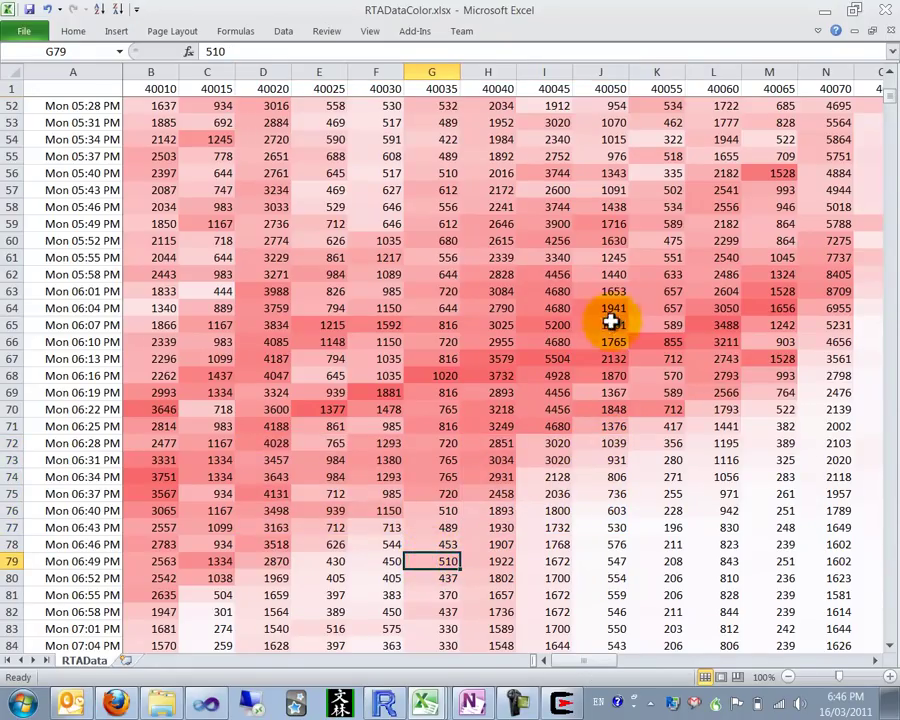
pyautogui.moveTo(631, 312); pyautogui.dragTo(177, 543)
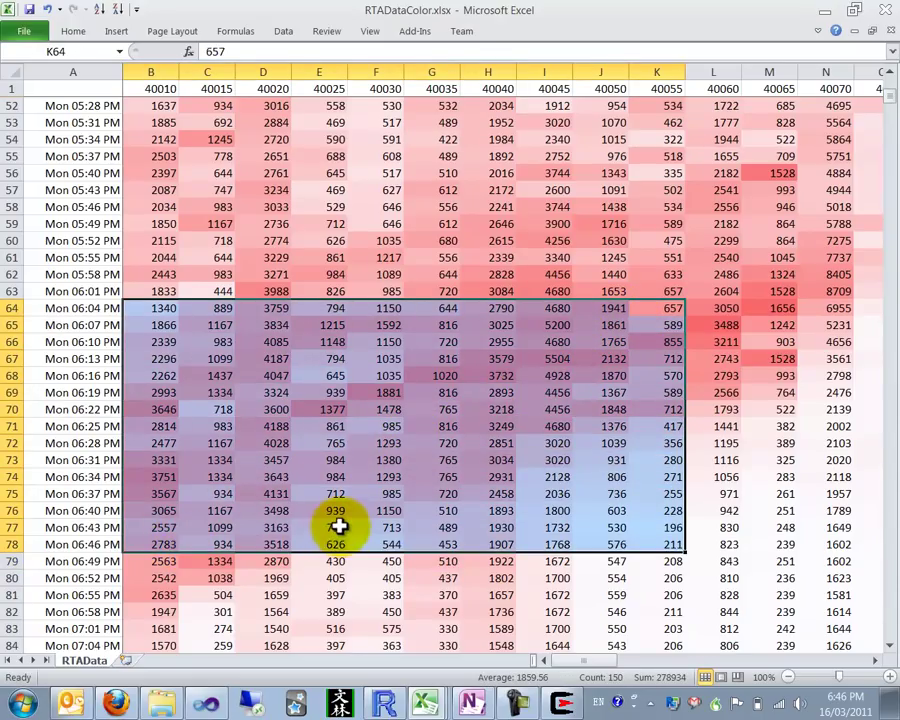
pyautogui.click(340, 527)
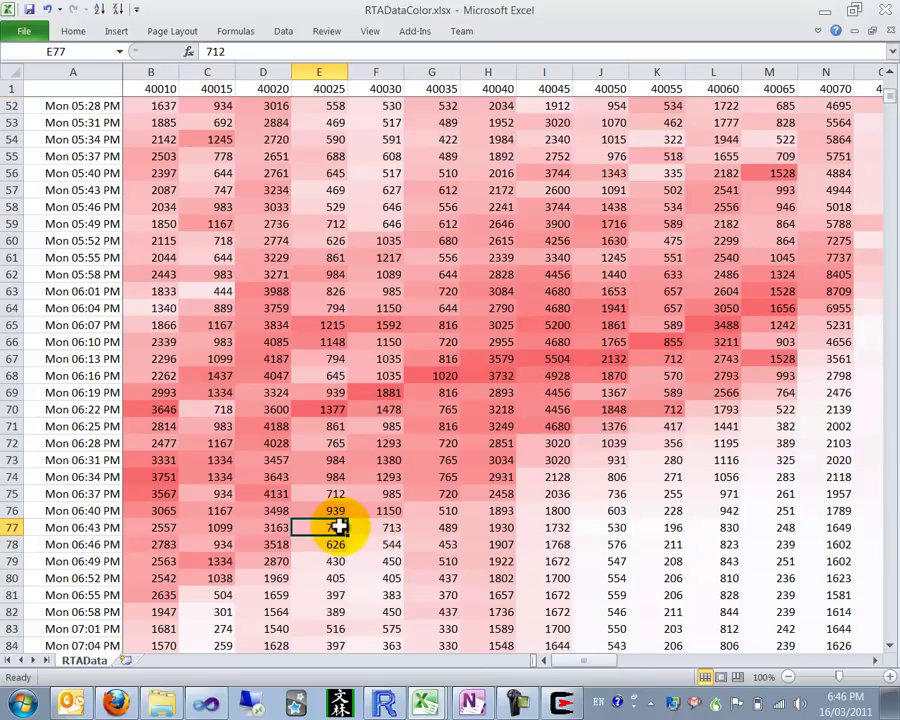
# Examine the colouring of route 41150 from Monday 06:43 PM up past Monday 05:16 PM
pyautogui.hotkey('ctrl', 'Right')
pyautogui.hotkey('ctrl', 'Right')
pyautogui.press('Left')
pyautogui.press('Left')
pyautogui.press('Up')
pyautogui.press('Up')
pyautogui.press('Up')
pyautogui.press('Up')
pyautogui.press('Up')
pyautogui.press('Up')
pyautogui.press('Up')
pyautogui.press('Up')
pyautogui.press('Up')
pyautogui.press('Up')
pyautogui.press('Up')
pyautogui.press('Up')
pyautogui.press('Up')
pyautogui.press('Up')
pyautogui.press('Up')
pyautogui.press('Up')
pyautogui.press('Up')
pyautogui.press('Up')
pyautogui.press('Up')
pyautogui.press('Up')
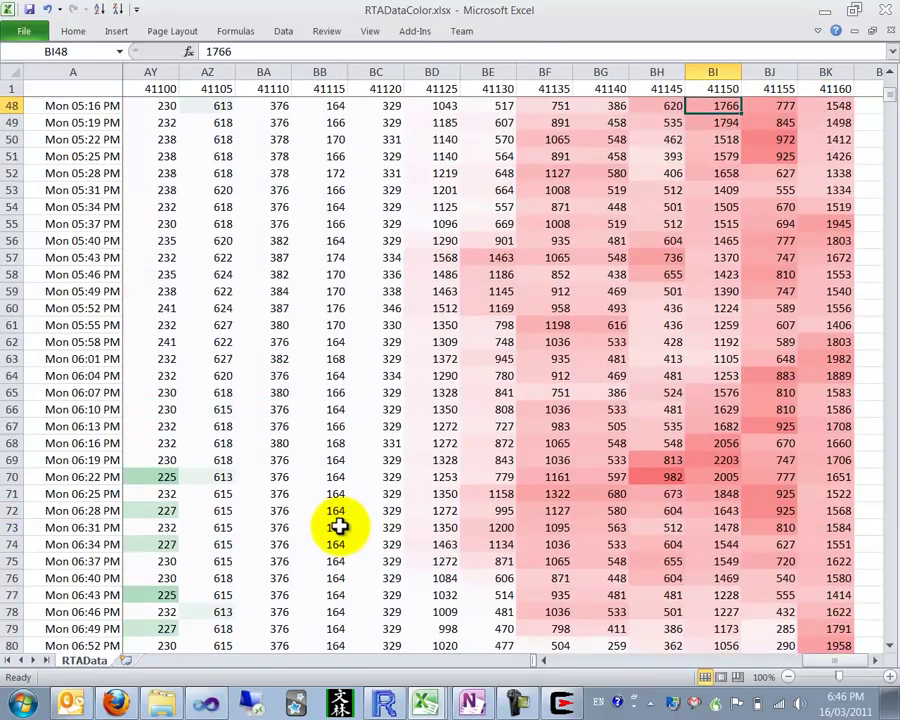
pyautogui.press('Up')
pyautogui.press('Up')
pyautogui.press('Up')
pyautogui.press('Up')
pyautogui.press('Up')
pyautogui.press('Up')
pyautogui.press('Up')
pyautogui.press('Up')
pyautogui.press('Up')
pyautogui.press('Up')
pyautogui.press('Up')
# Examine route 41150's colouring back down to Monday 07:16 PM
pyautogui.press('Down')
pyautogui.press('Down')
pyautogui.press('Down')
pyautogui.press('Down')
pyautogui.press('Down')
pyautogui.press('Down')
pyautogui.press('Down')
pyautogui.press('Down')
pyautogui.press('Down')
pyautogui.press('Down')
pyautogui.press('Down')
pyautogui.press('Down')
pyautogui.press('Down')
pyautogui.press('Down')
pyautogui.press('Down')
pyautogui.press('Down')
pyautogui.press('Down')
pyautogui.press('Down')
pyautogui.press('Down')
pyautogui.press('Down')
pyautogui.press('Down')
pyautogui.press('Down')
pyautogui.press('Down')
pyautogui.press('Down')
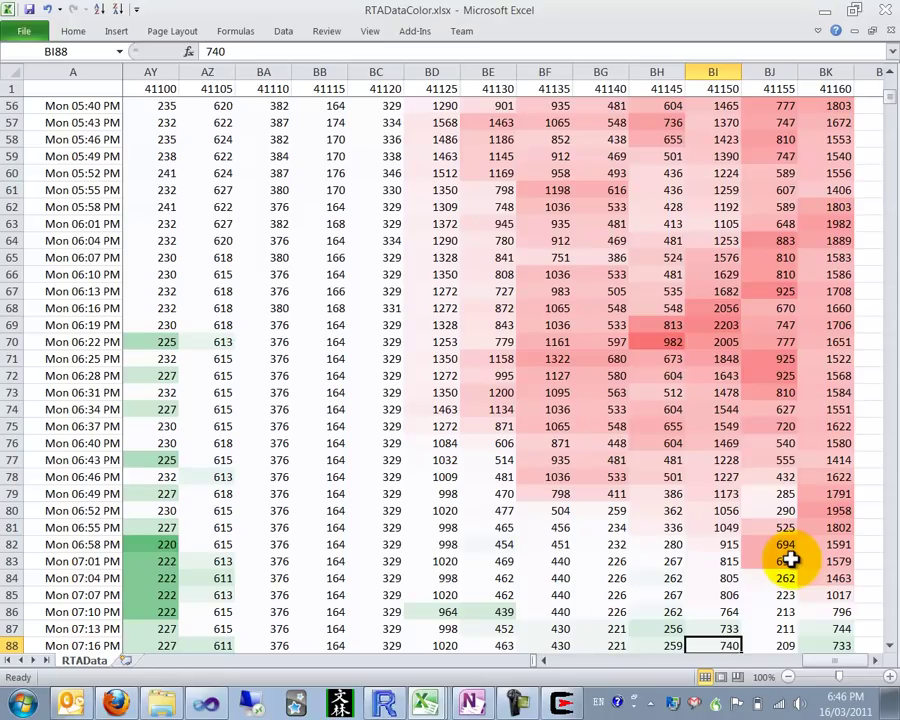
# Inspect route 41145 at Monday 06:22 PM against its preceding readings and those of the adjacent routes 41130 to 41160
pyautogui.click(662, 341)
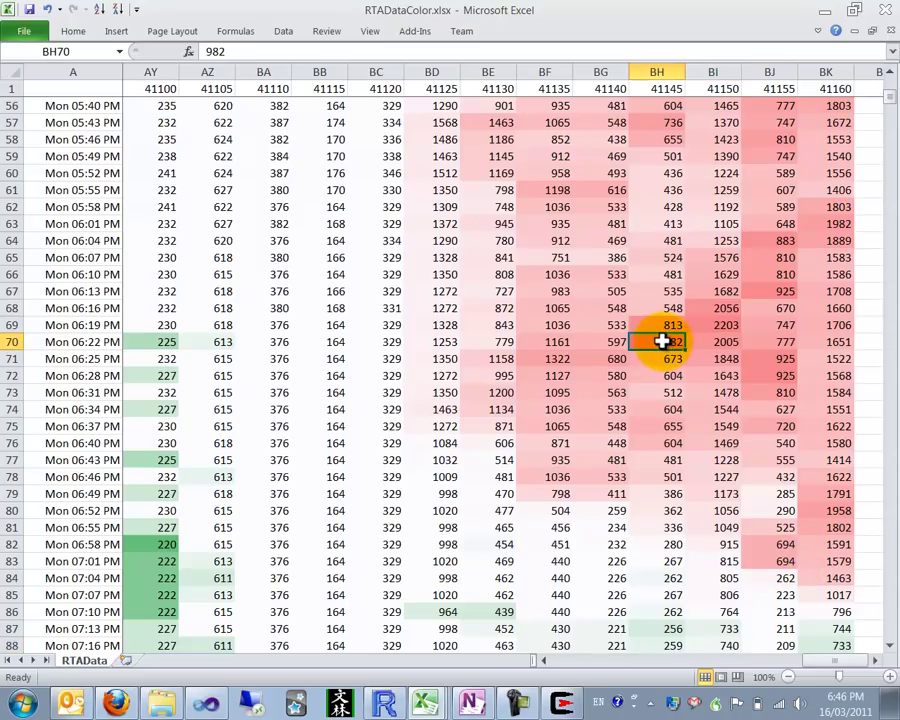
pyautogui.moveTo(613, 324); pyautogui.dragTo(502, 277)
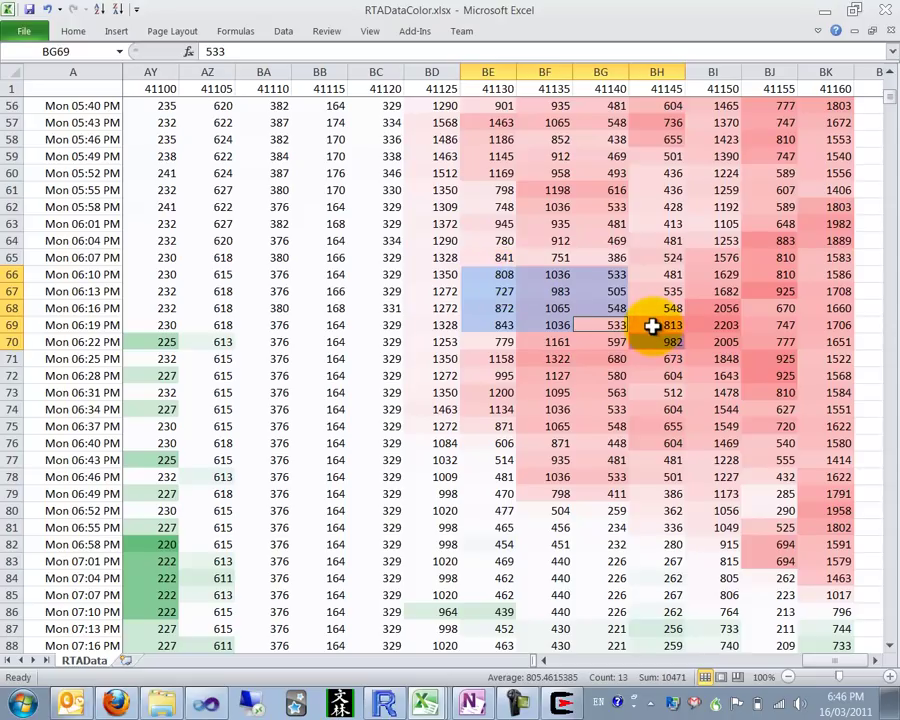
pyautogui.moveTo(712, 327); pyautogui.dragTo(868, 268)
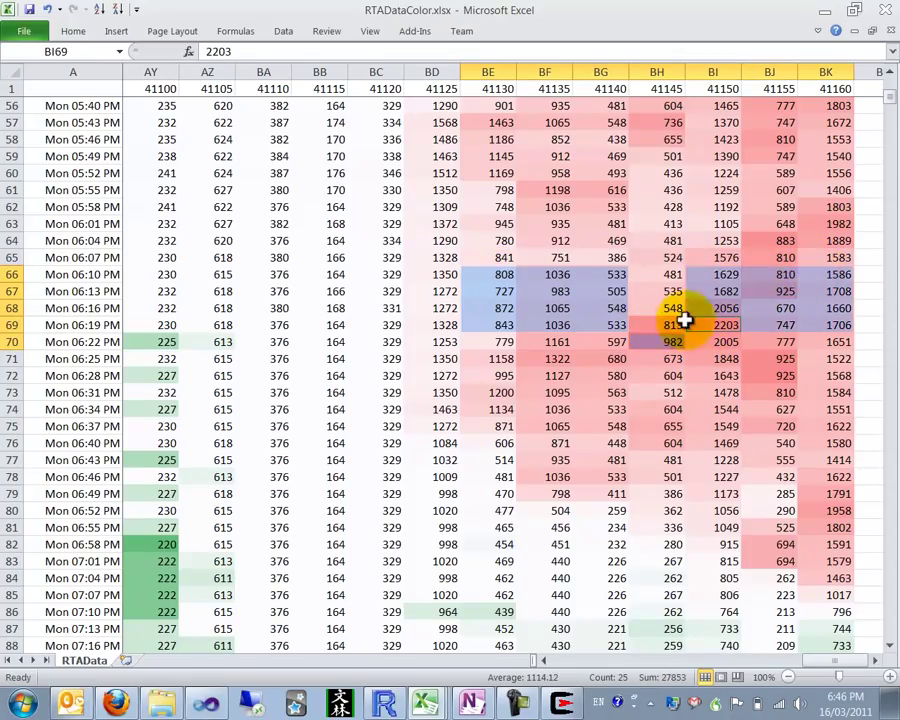
pyautogui.click(635, 338)
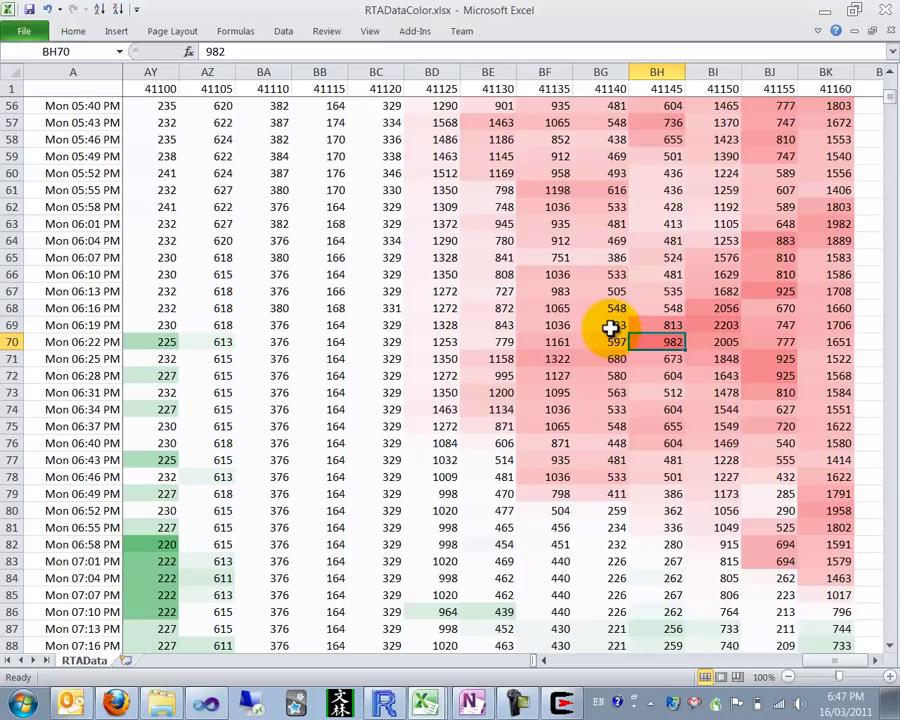
pyautogui.moveTo(663, 291); pyautogui.dragTo(662, 326)
pyautogui.click(663, 342)
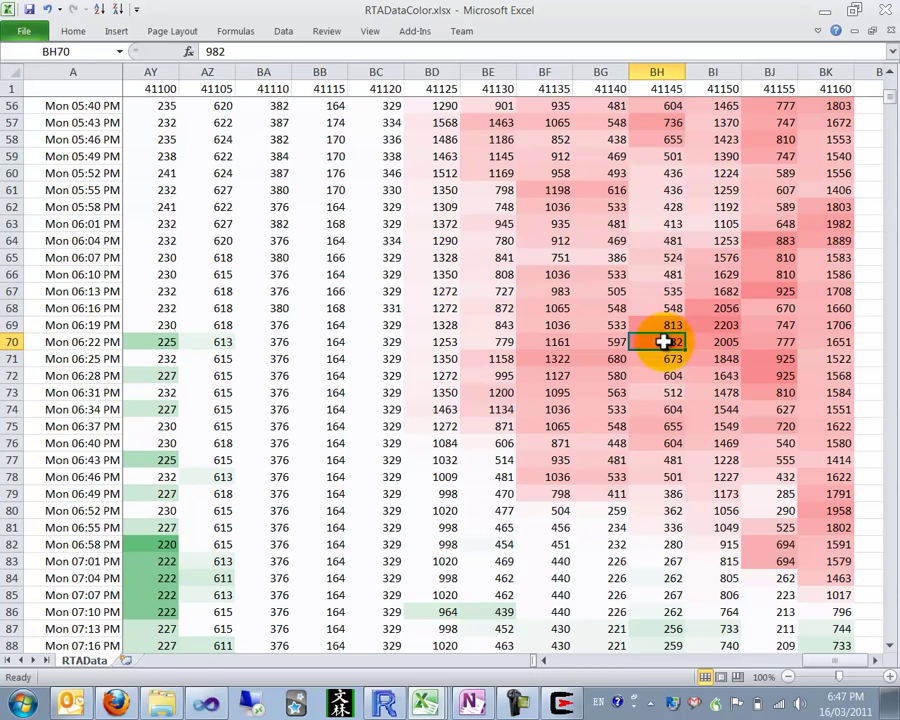
# Return along the Monday 06:22 PM row to route 40015
pyautogui.hotkey('ctrl', 'Left')
pyautogui.hotkey('ctrl', 'Left')
pyautogui.hotkey('ctrl', 'Left')
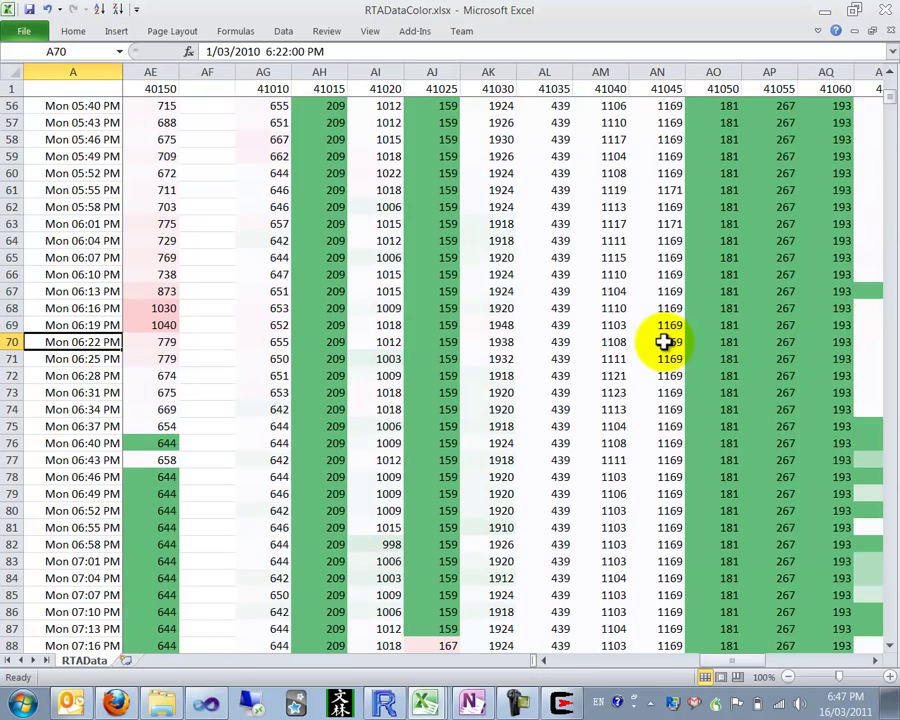
pyautogui.press('Right')
pyautogui.press('Right')
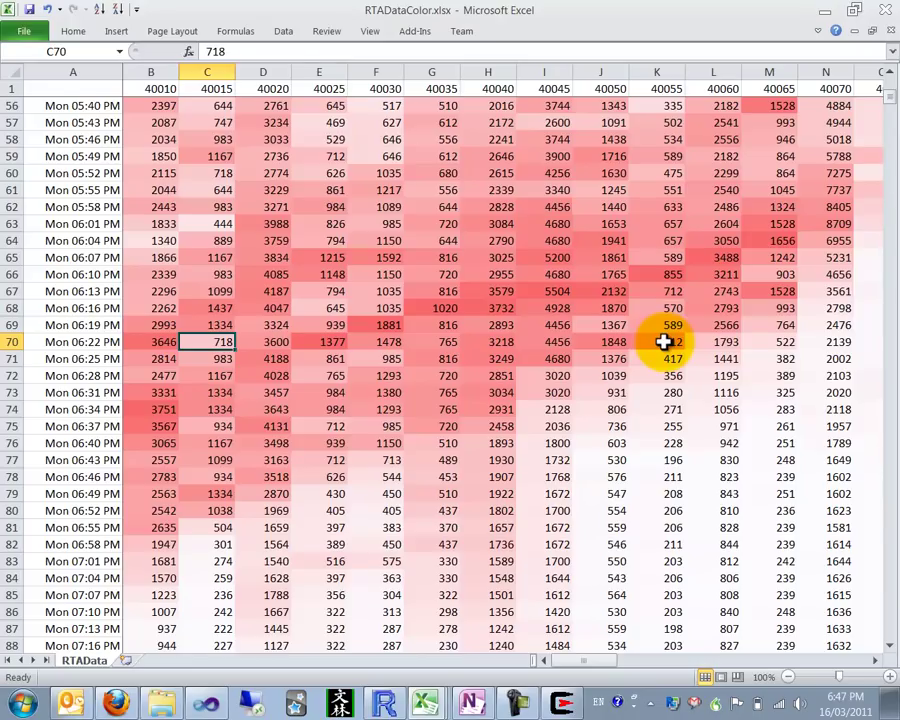
# View the submissions page of Kaggle's R Package competition in Firefox, and return to training_data.xlsx in Excel
pyautogui.hotkey('ctrl', 'Tab')
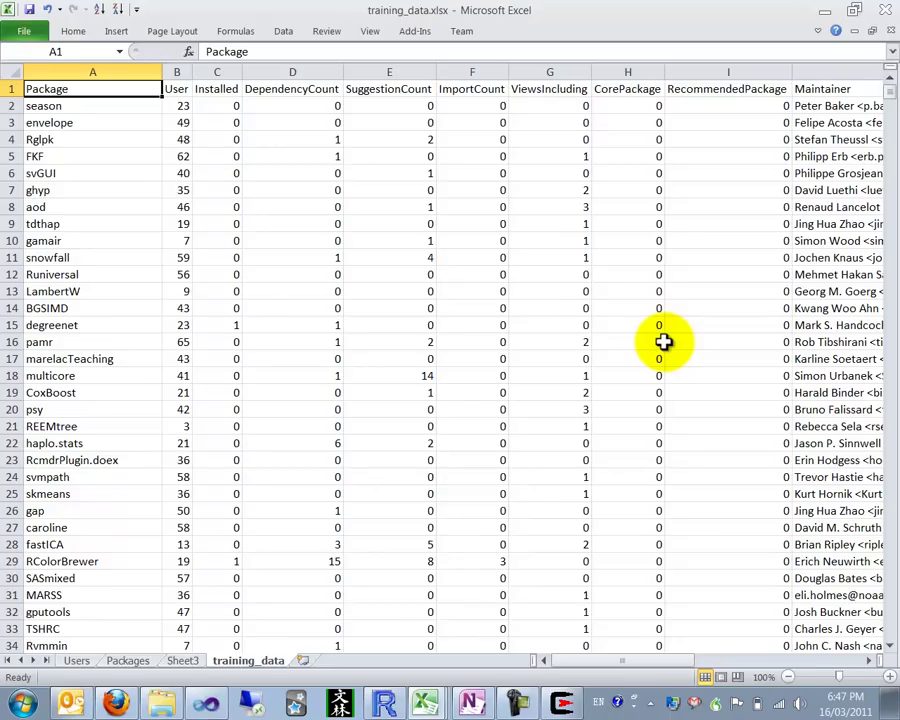
pyautogui.hotkey('alt', 'Tab')
pyautogui.hotkey('alt', 'Tab')
pyautogui.hotkey('alt', 'Tab')
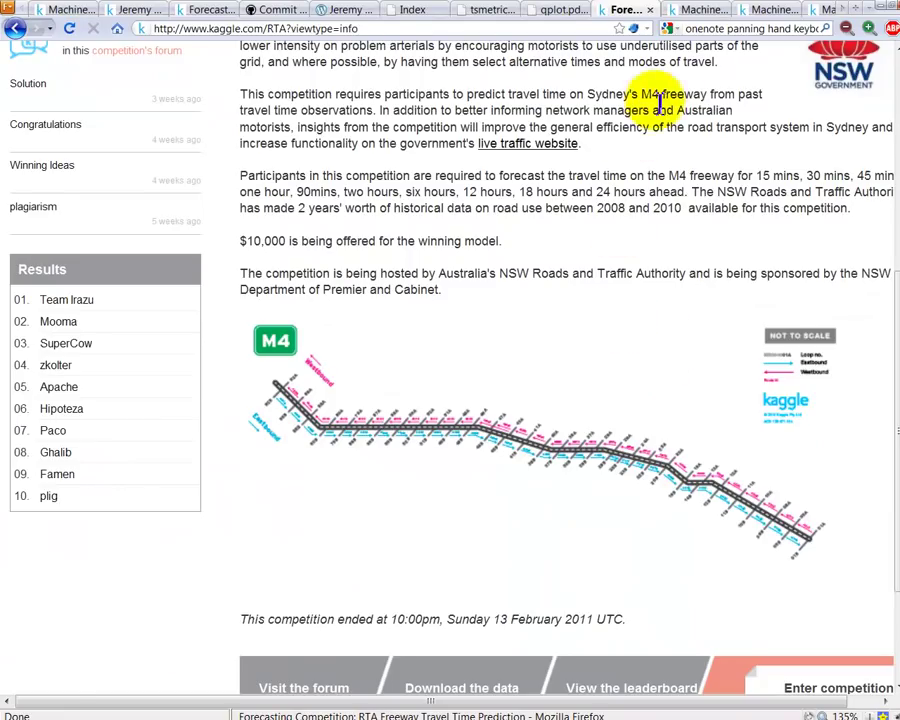
pyautogui.hotkey('ctrl', 'Tab')
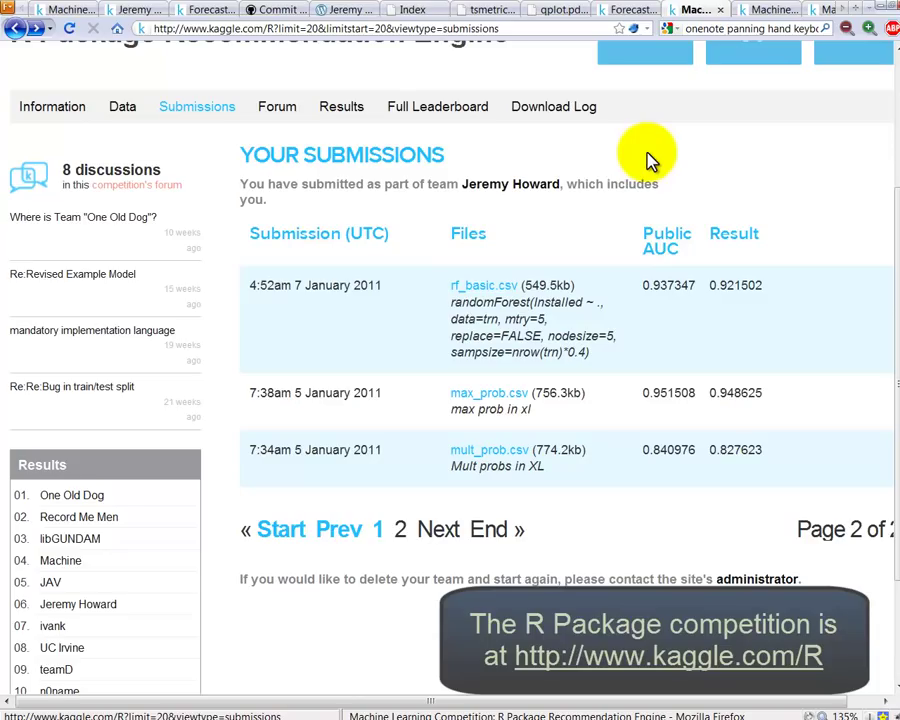
pyautogui.hotkey('alt', 'Tab')
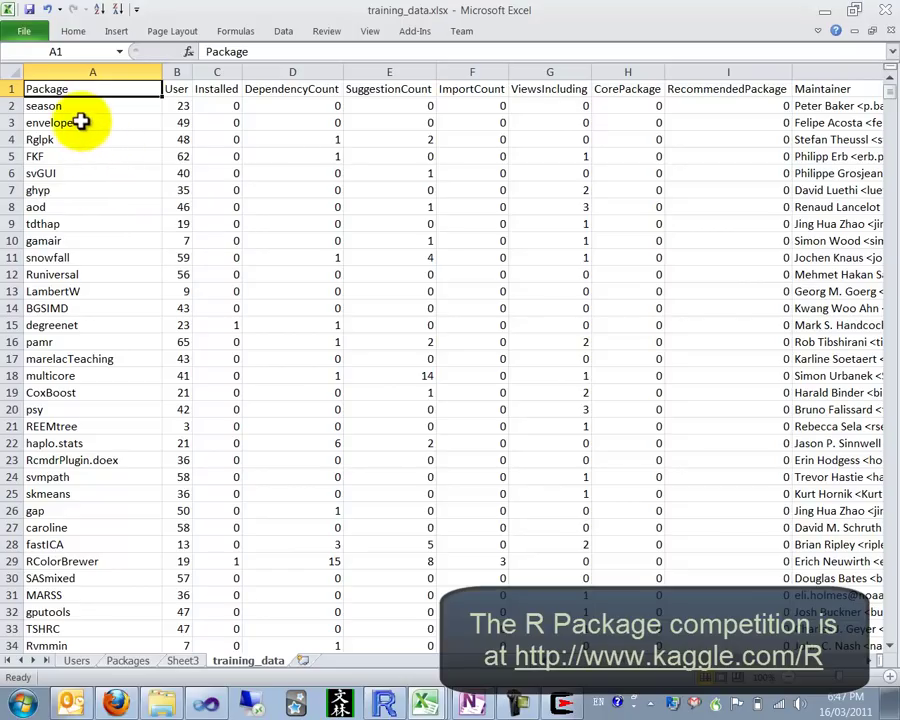
# Inspect the Package, User and Installed values for season and degreenet, and across the range A5:C19
pyautogui.click(176, 105)
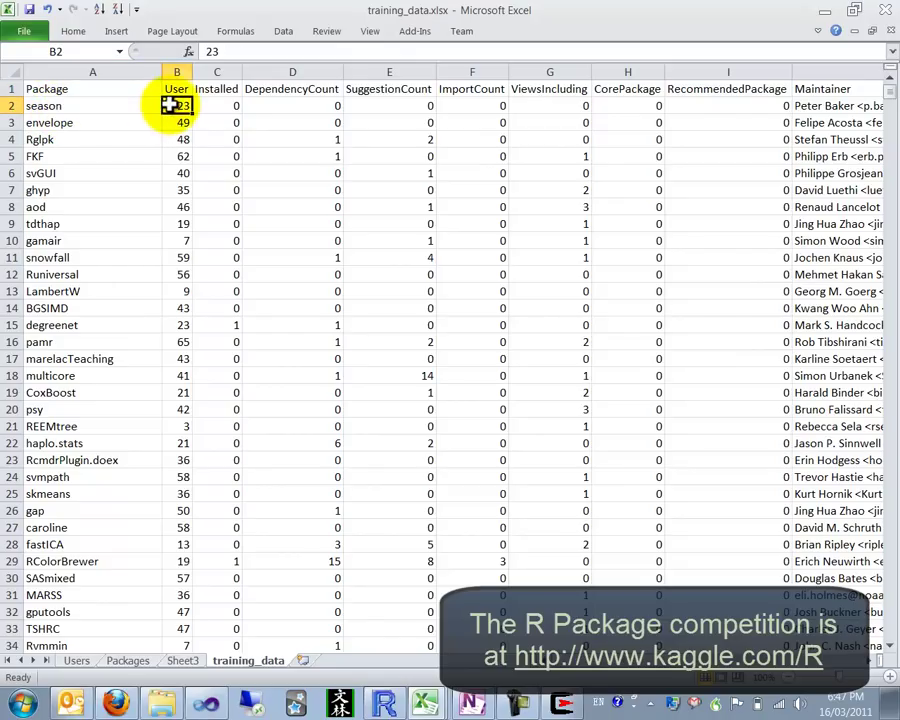
pyautogui.click(76, 108)
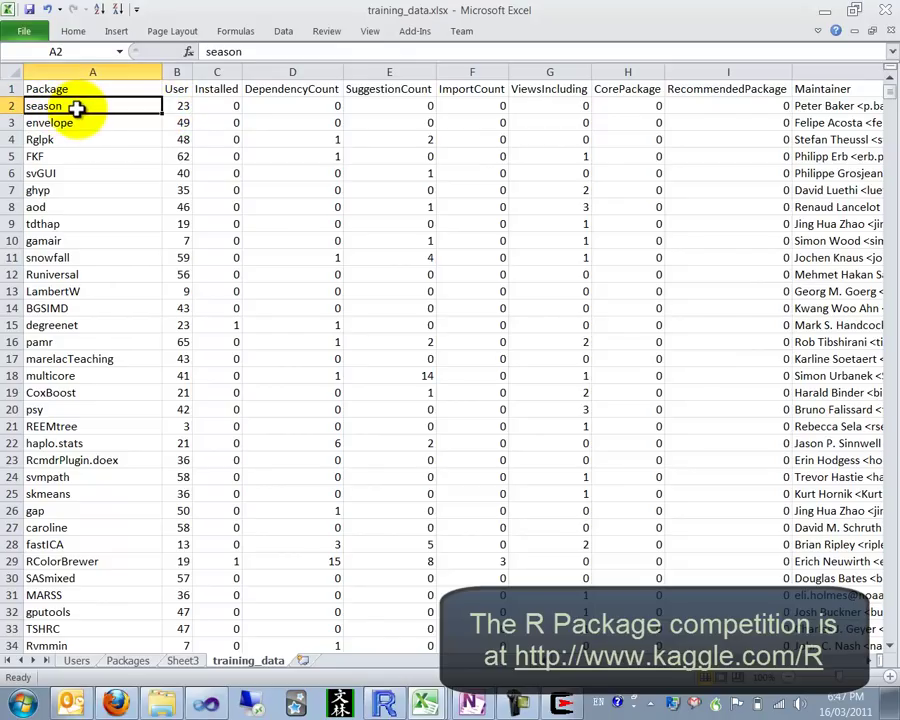
pyautogui.click(228, 108)
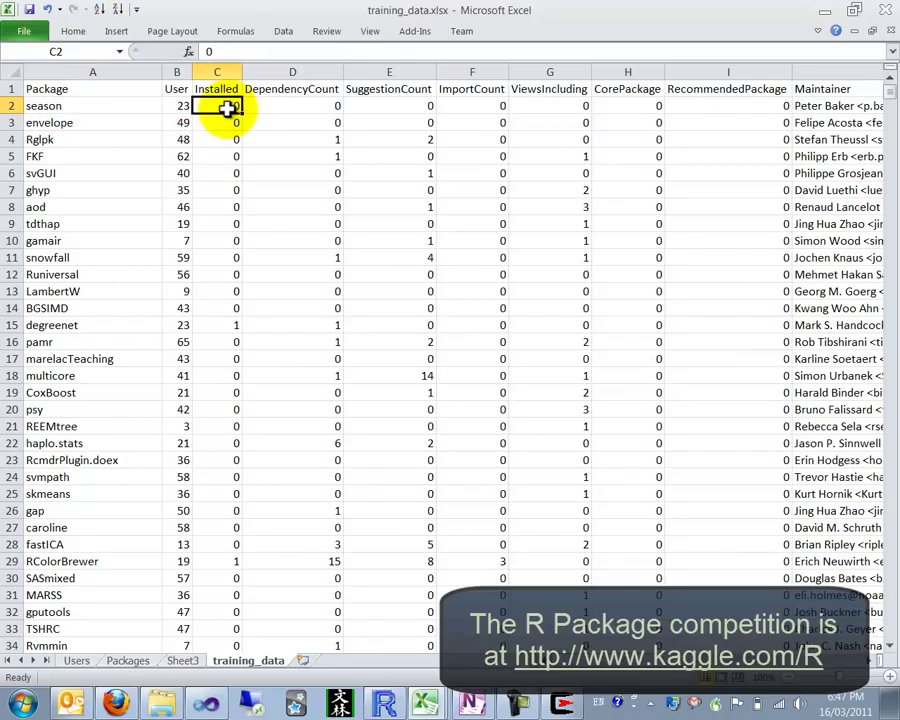
pyautogui.click(182, 322)
pyautogui.click(98, 324)
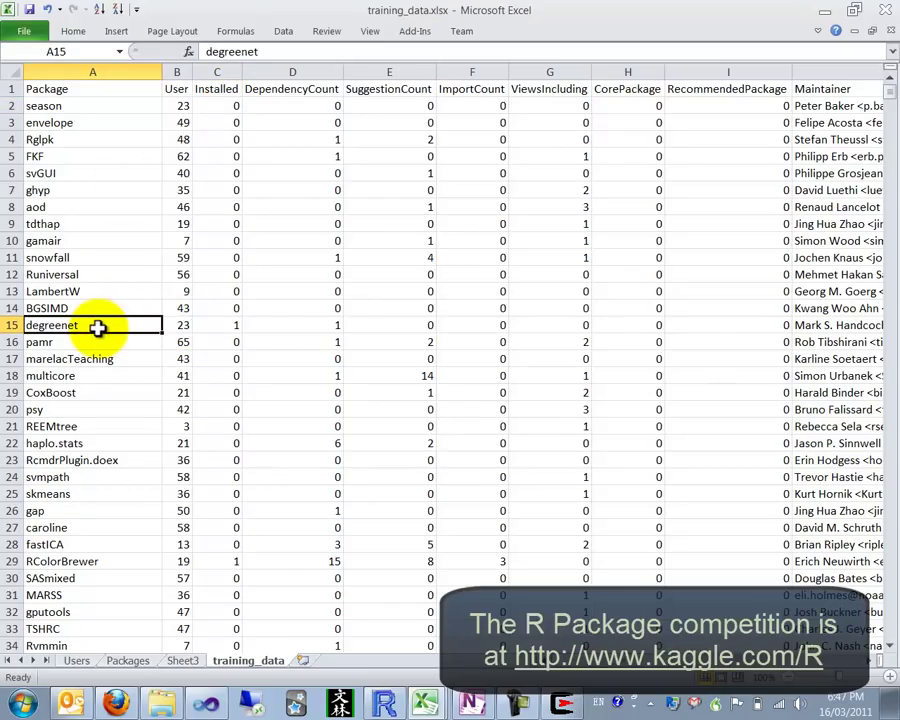
pyautogui.click(216, 325)
pyautogui.moveTo(60, 160); pyautogui.dragTo(230, 397)
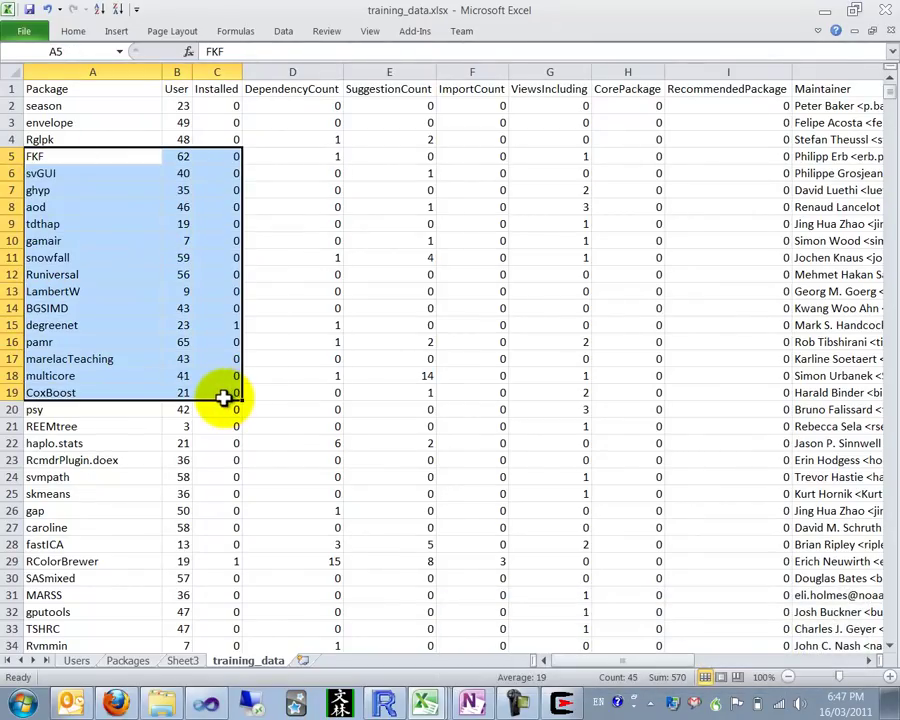
pyautogui.click(223, 396)
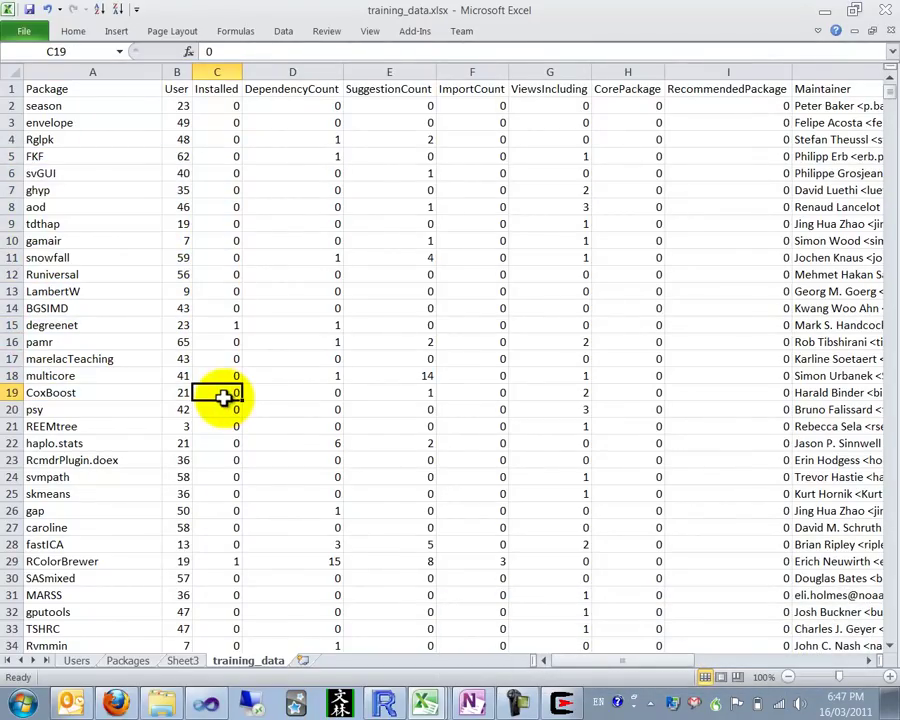
# Inspect sample values in the DependencyCount, SuggestionCount, ImportCount and ViewsIncluding columns
pyautogui.moveTo(300, 155); pyautogui.dragTo(297, 416)
pyautogui.moveTo(404, 210); pyautogui.dragTo(398, 394)
pyautogui.moveTo(492, 270); pyautogui.dragTo(500, 425)
pyautogui.moveTo(568, 273); pyautogui.dragTo(556, 400)
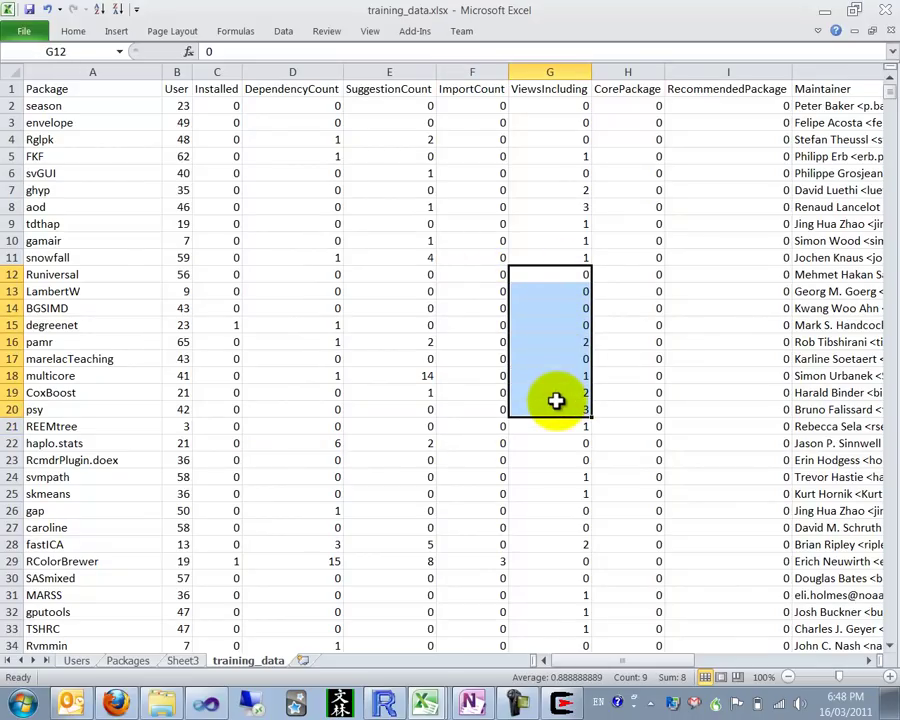
pyautogui.click(556, 393)
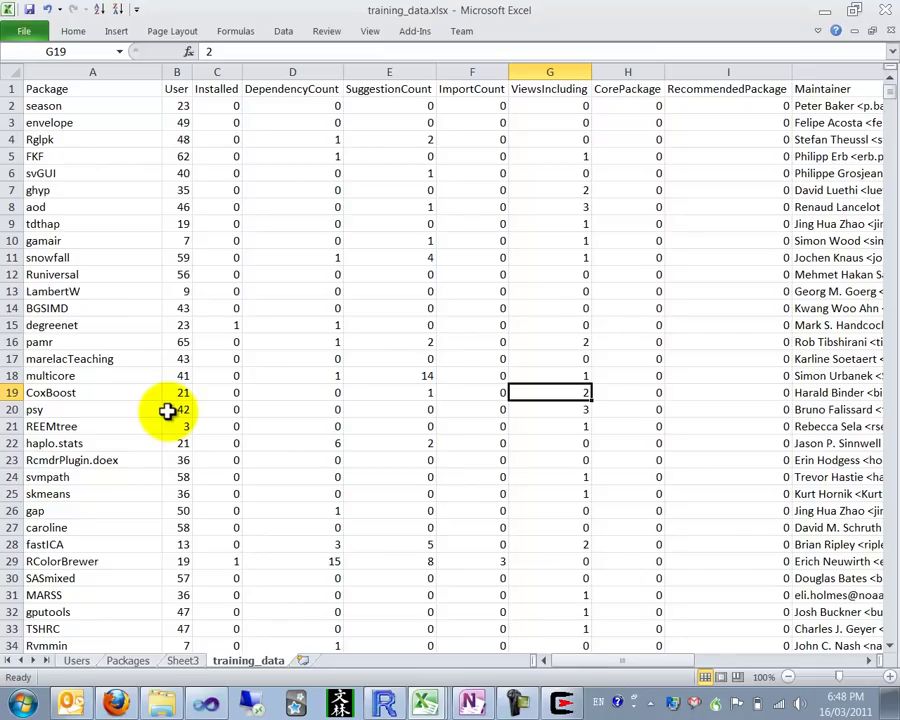
# Open the Sheet3 pivot table that sums Installed by package and user
pyautogui.hotkey('ctrl', 'pageup')
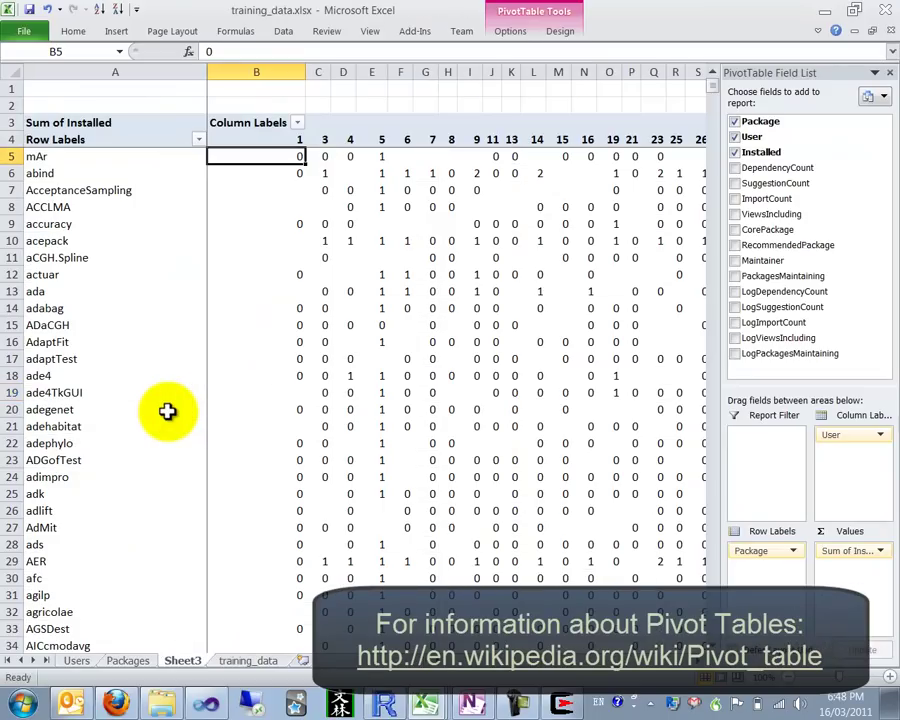